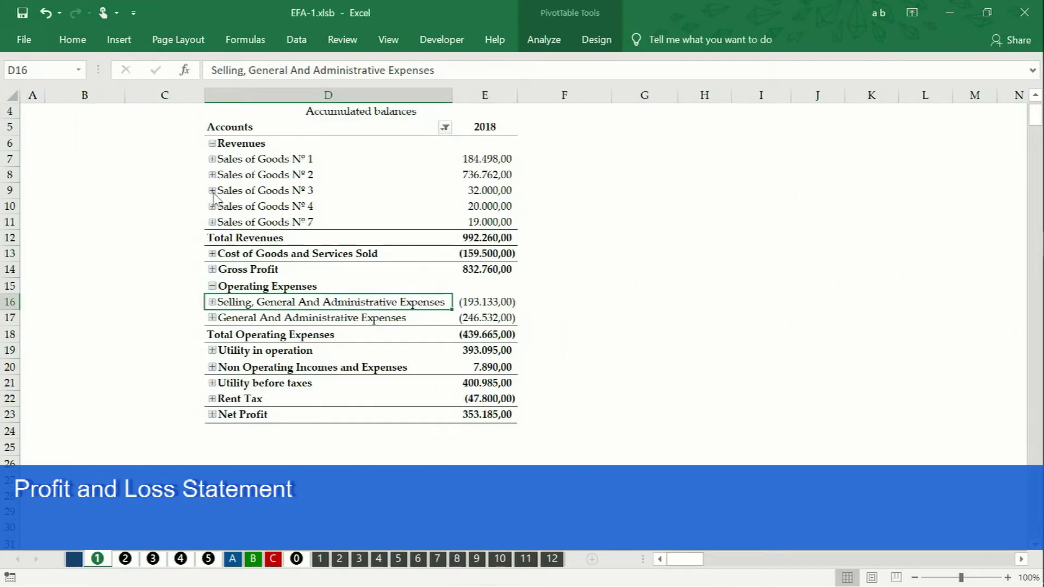
Step: Collapse Revenues in the P&L pivot, then view the Statement of Financial Position (total assets 1.543.739,00)
left_click(212, 143)
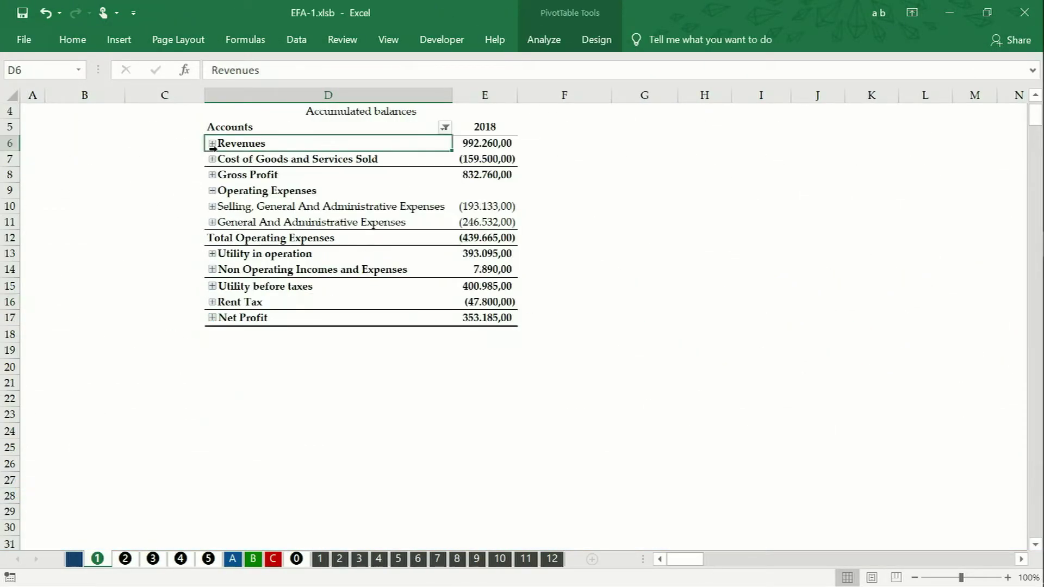
scroll(212, 147, "up", 1)
left_click(125, 558)
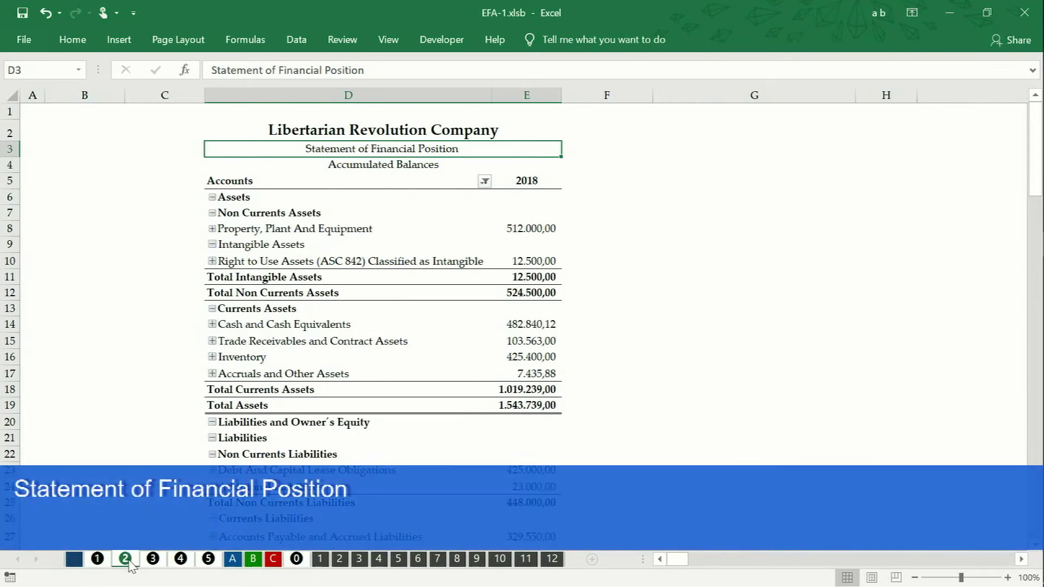
Step: View the Cash Flow Statement on sheet 3
left_click(153, 558)
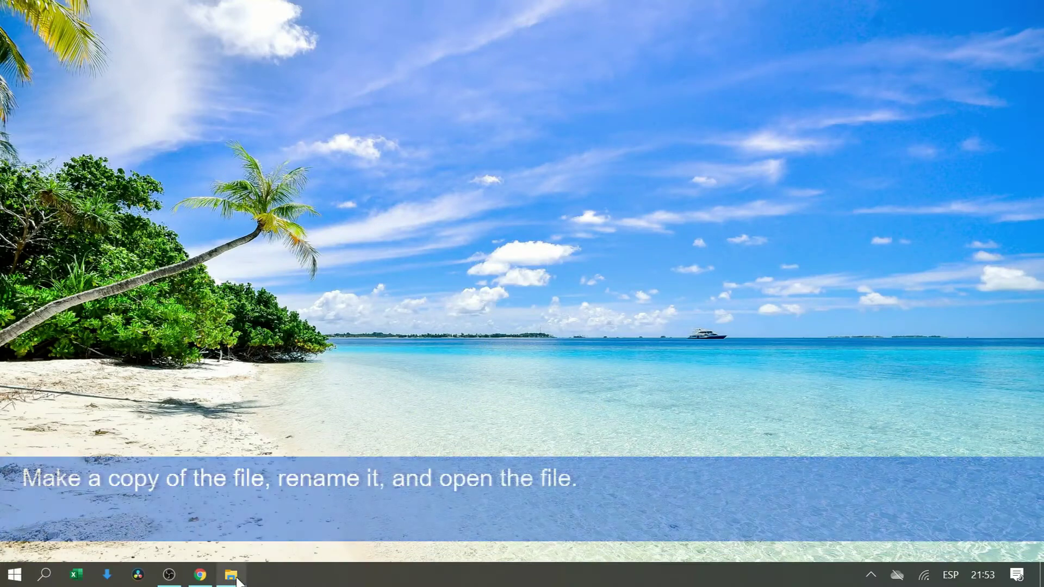
Step: Return to the L.C.R. 2020 -ACCOUNTING folder and open EFA-1 - Final accounting report.xlsb
left_click(230, 574)
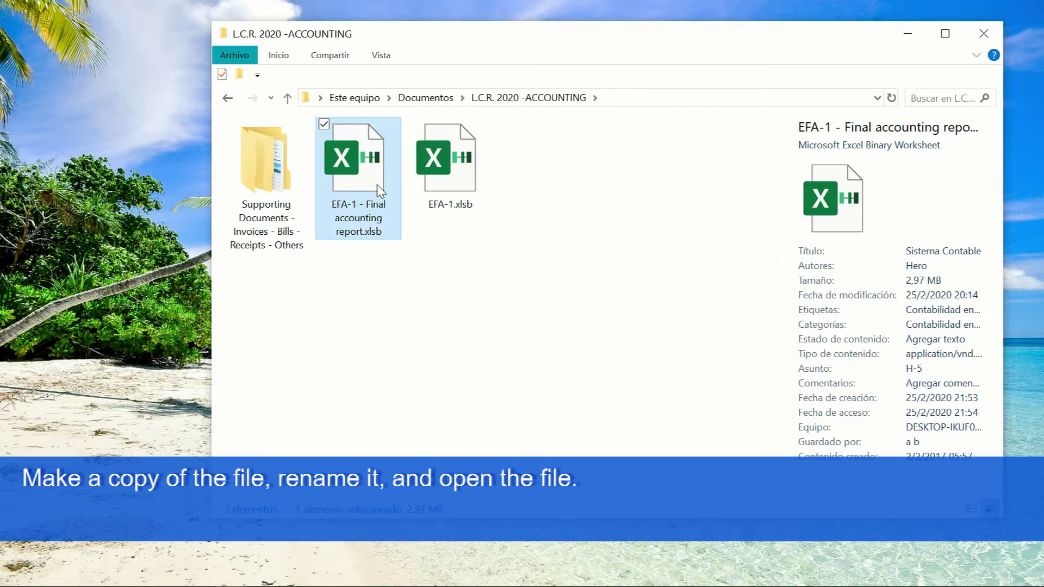
double_click(378, 188)
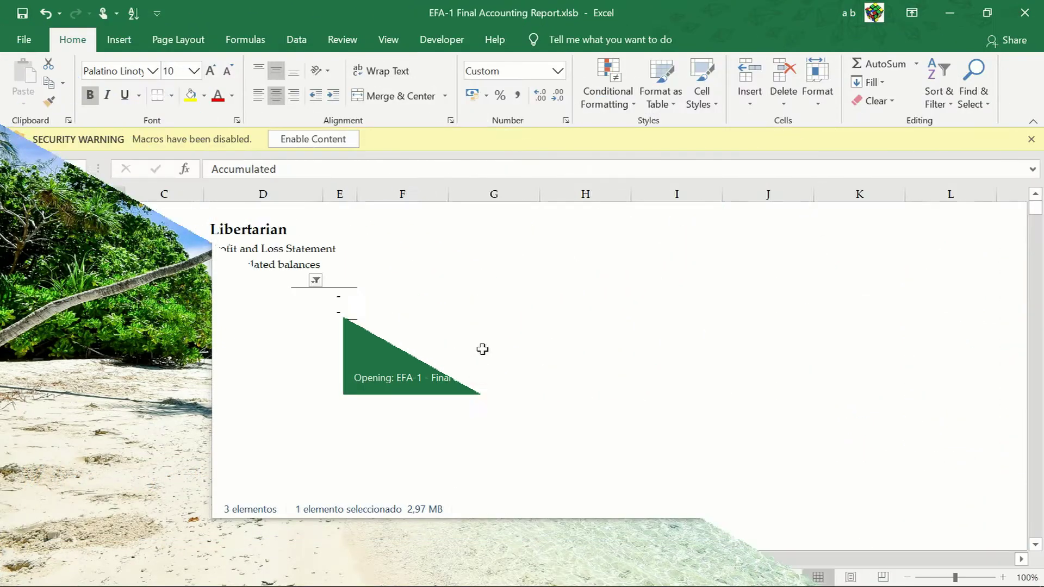
Step: Enable macros and Refresh All so the P&L shows revenues of 2.453.901,00
left_click(339, 143)
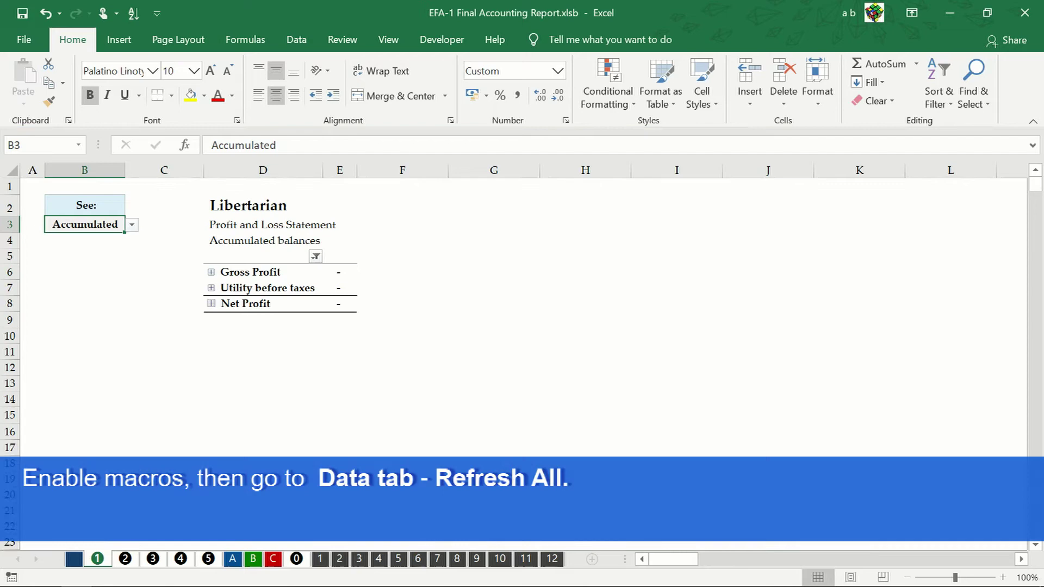
left_click(297, 40)
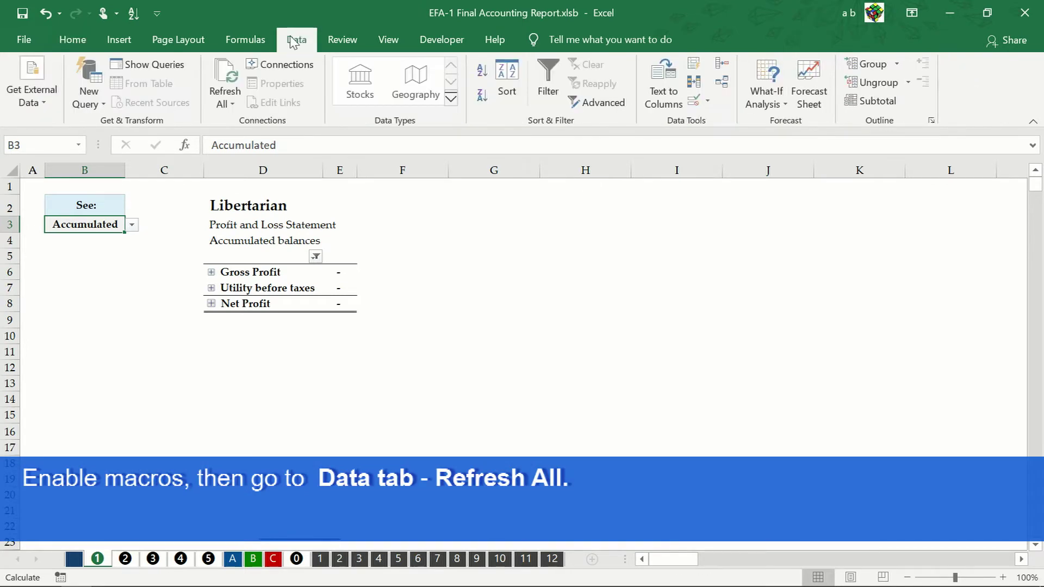
left_click(228, 76)
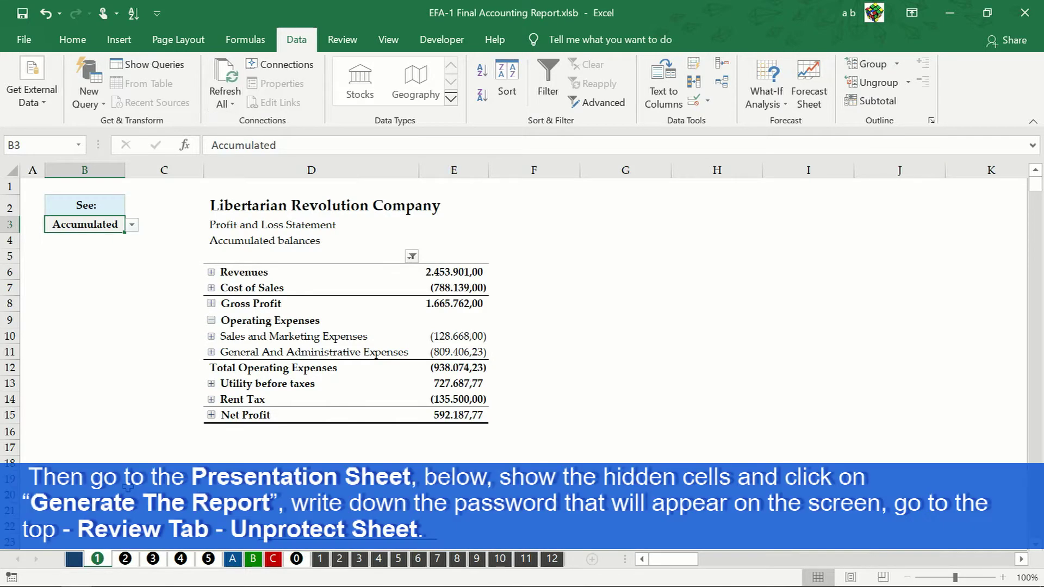
Step: On the Presentation sheet, expand the hidden outline rows below the licence notice
left_click(75, 560)
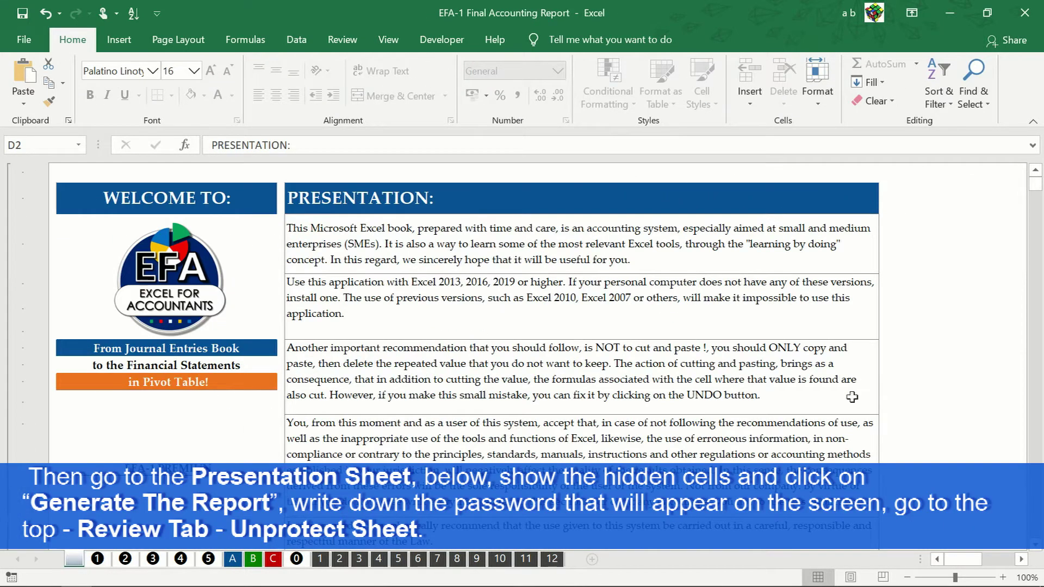
scroll(1035, 548, "down", 5)
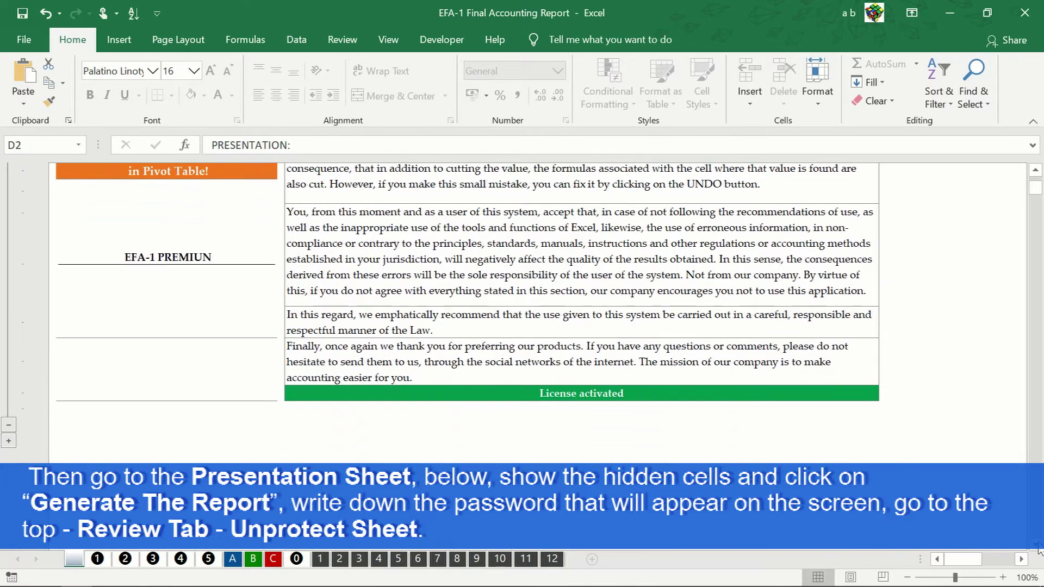
scroll(1036, 548, "down", 2)
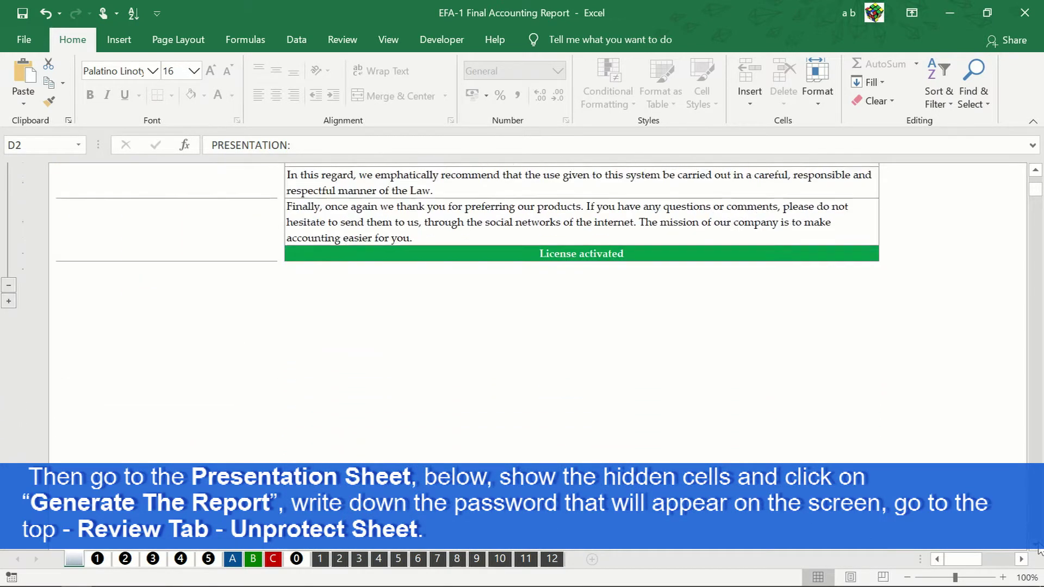
left_click(9, 298)
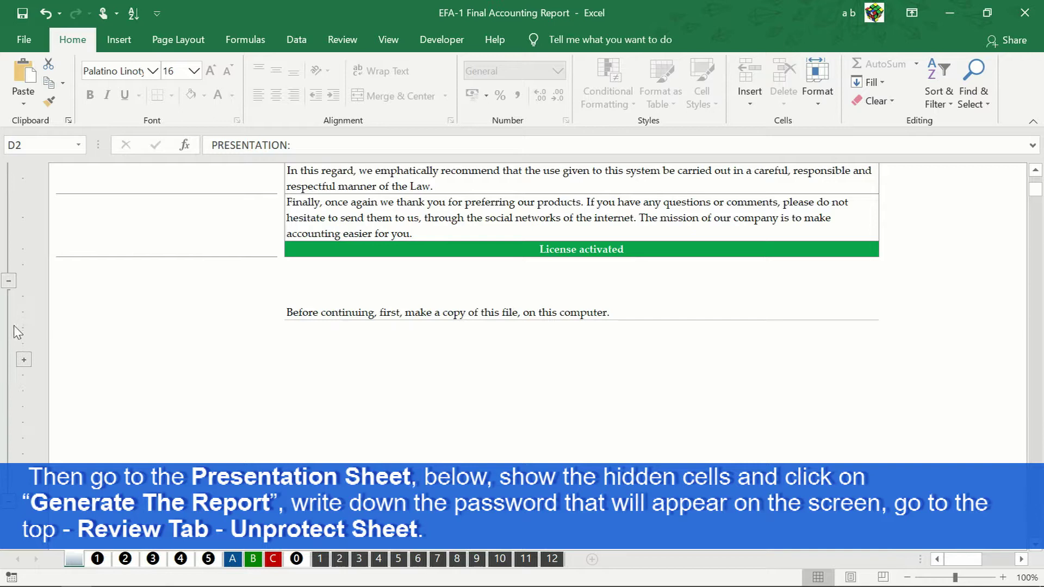
left_click(24, 361)
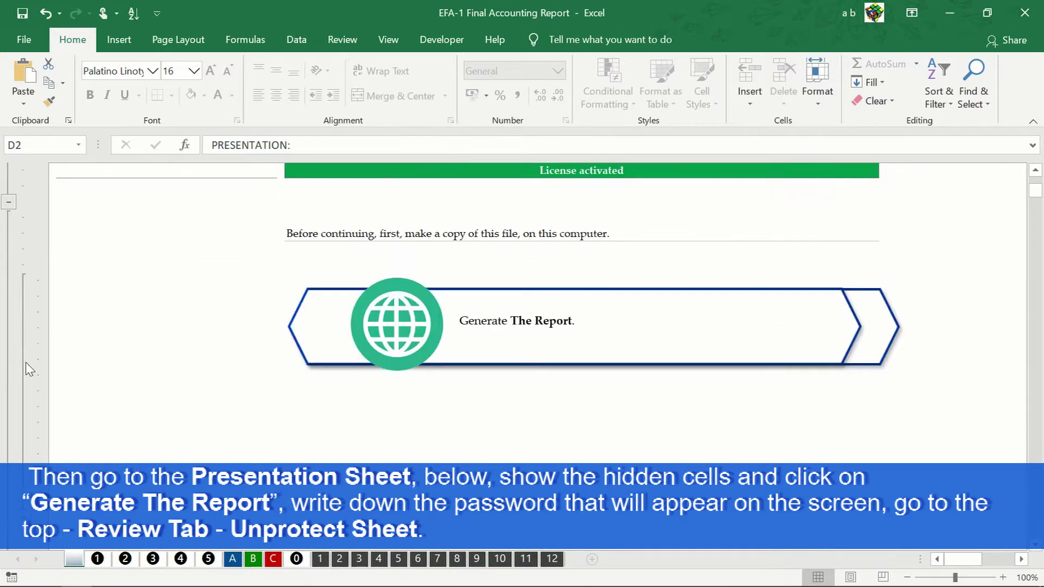
Step: Generate the report to reveal the sheet-protection passwords
left_click(392, 368)
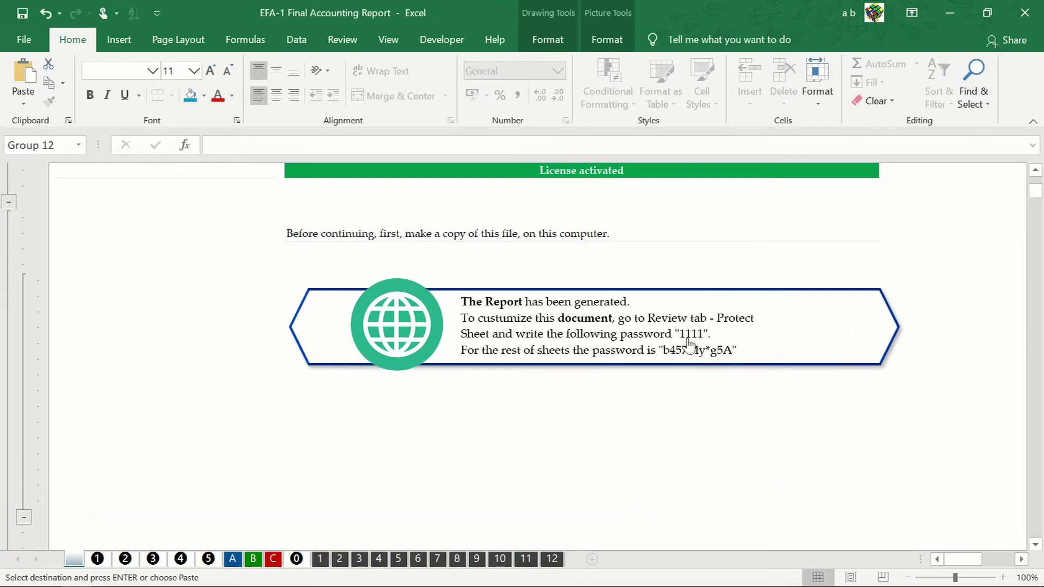
scroll(1037, 180, "up", 10)
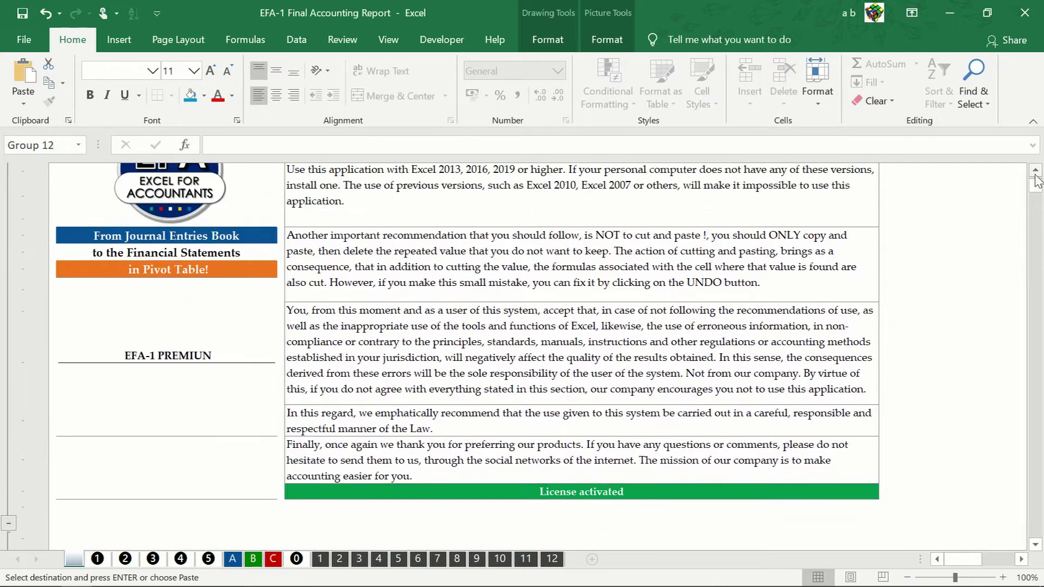
scroll(1037, 181, "up", 1)
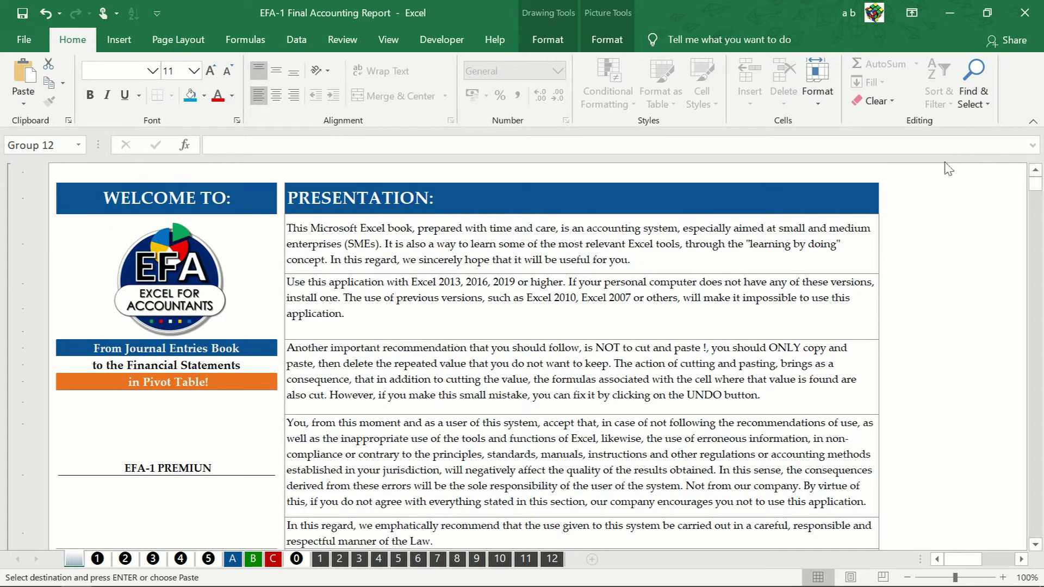
left_click(357, 44)
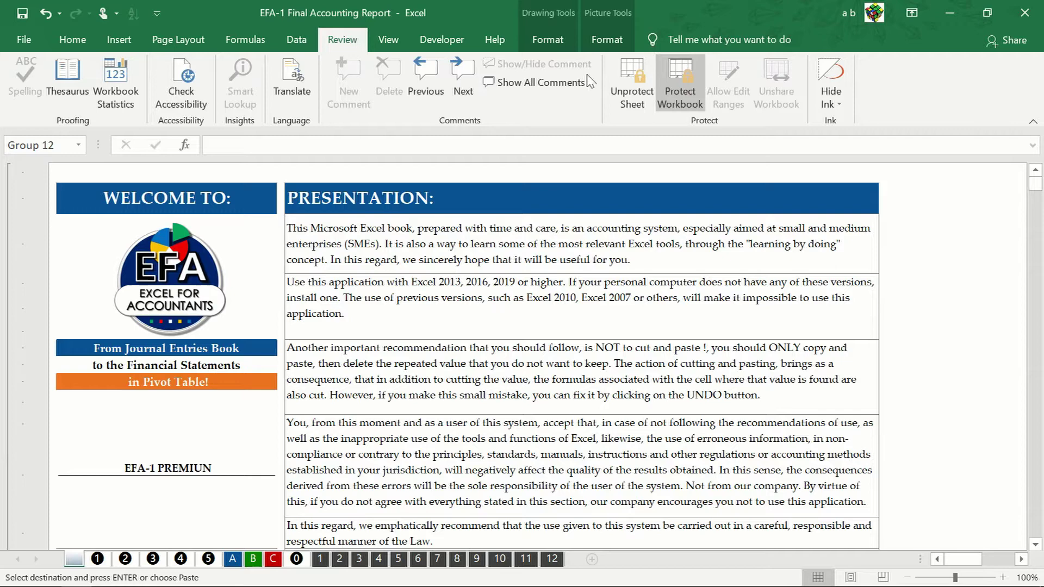
Step: Unprotect the Presentation sheet by entering the sheet password
left_click(631, 90)
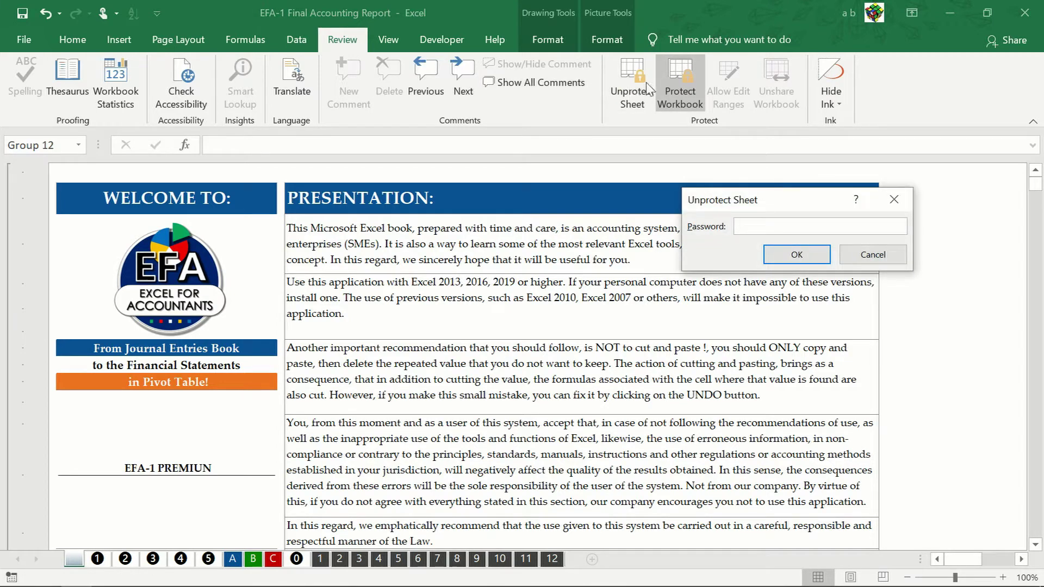
type("1234")
left_click(797, 259)
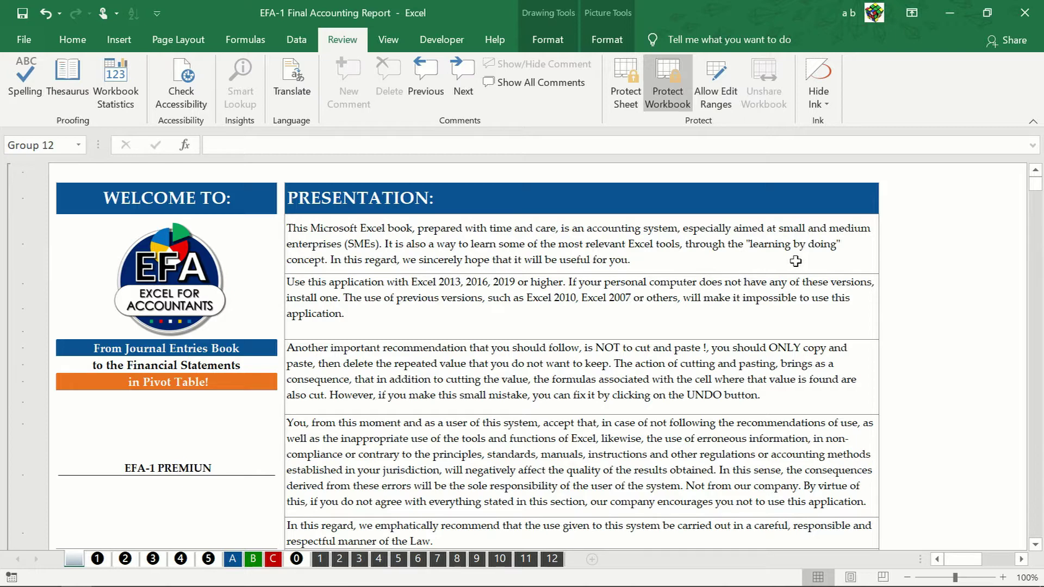
Step: Turn on row and column headings, delete all sheet text, and cut the EFA logo
left_click(405, 43)
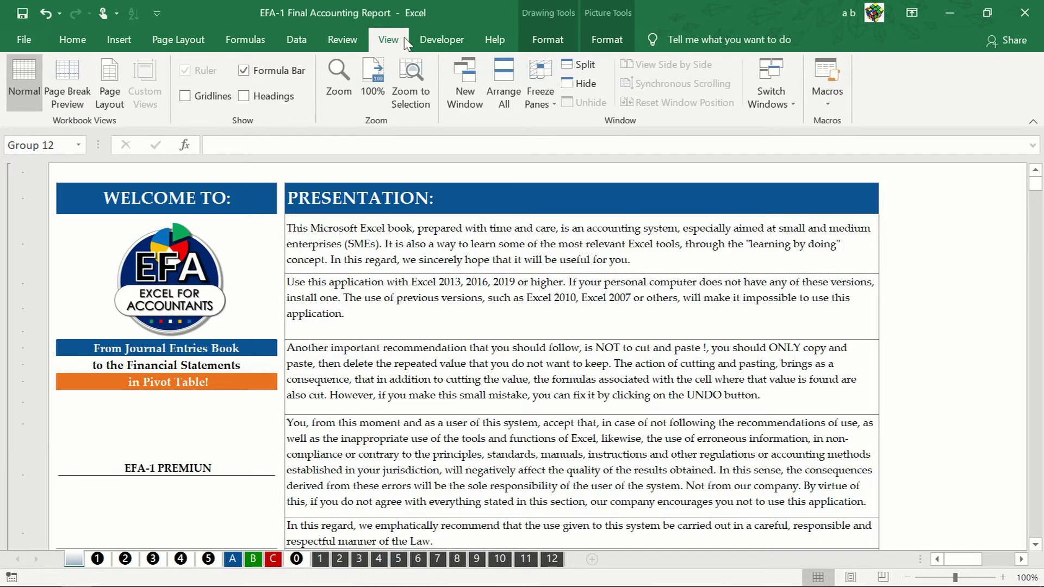
left_click(273, 99)
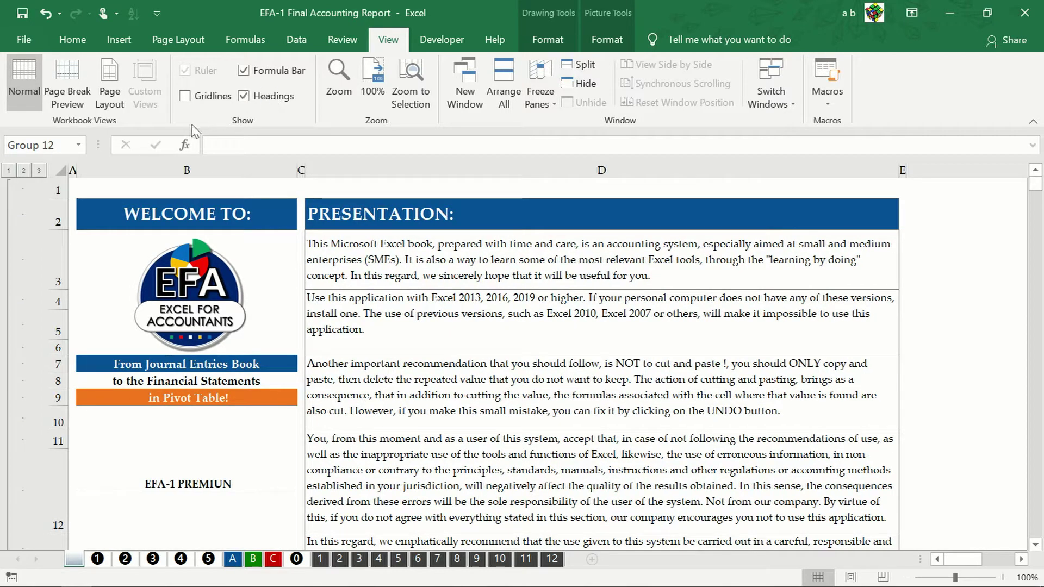
left_click(60, 170)
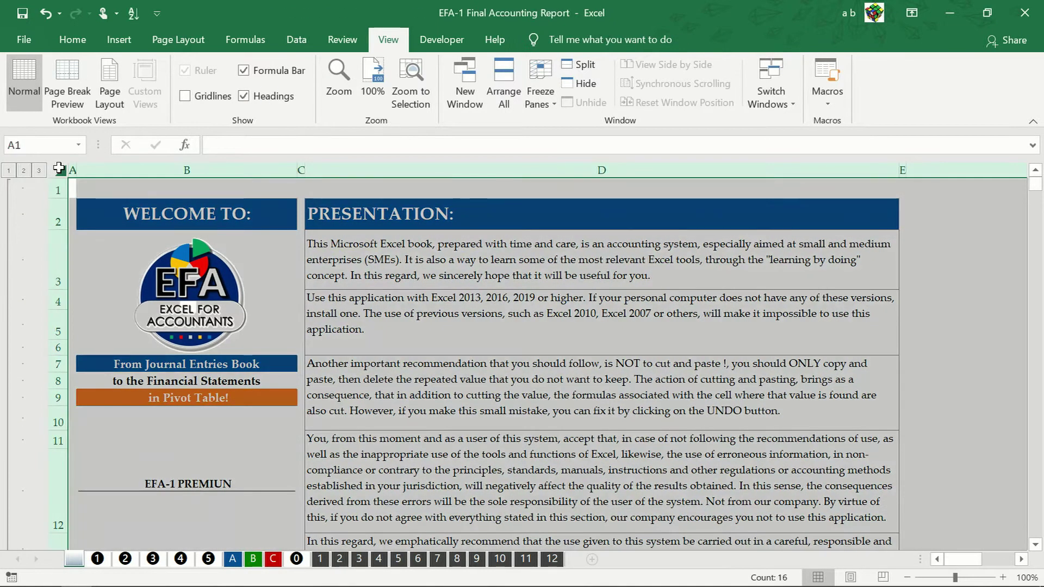
key("Delete")
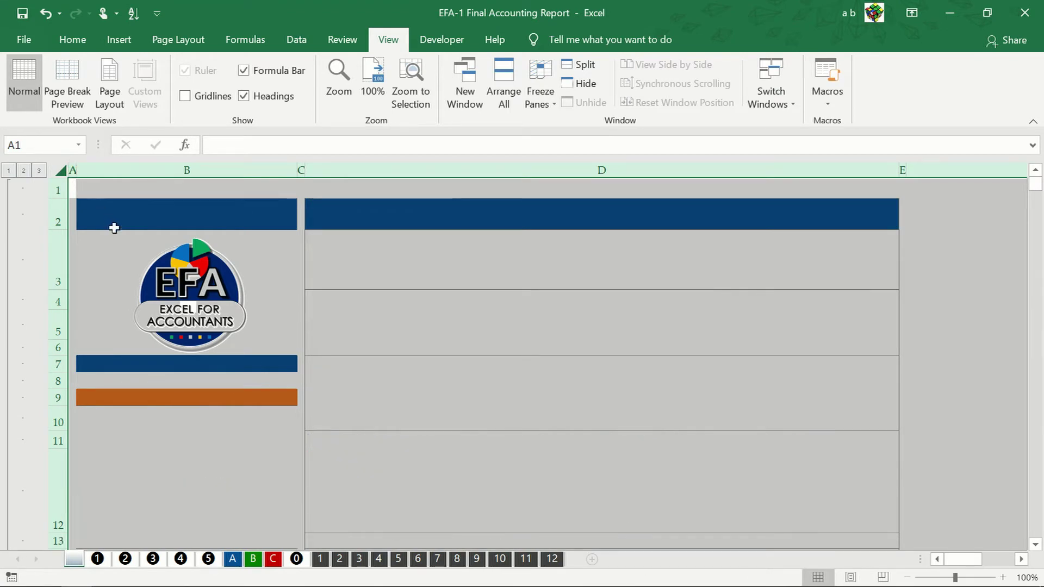
right_click(159, 276)
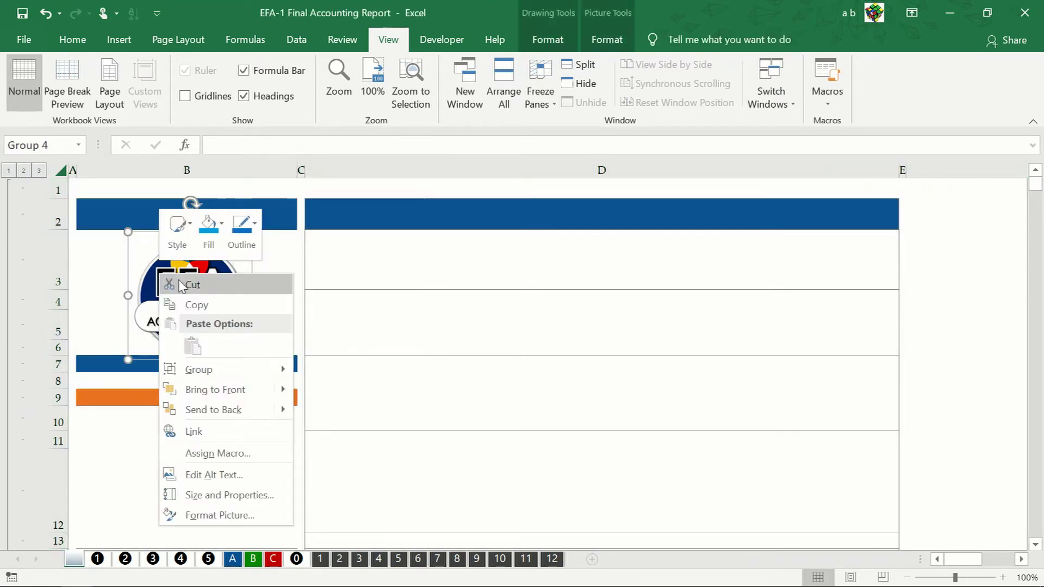
left_click(175, 284)
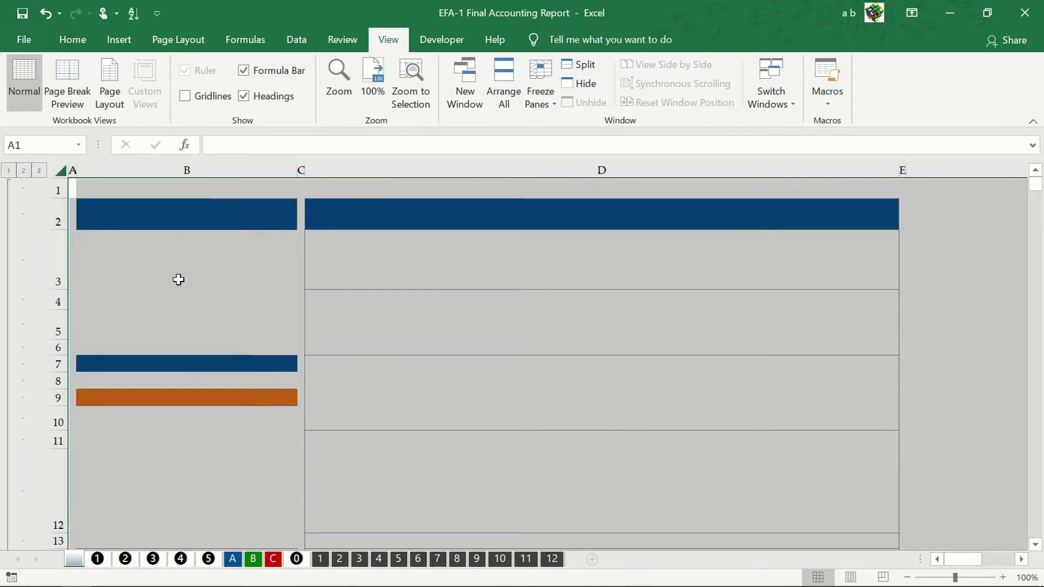
Step: Enter the company name in B2 and paste the LRC logo as a picture, centred in B3
left_click(465, 222)
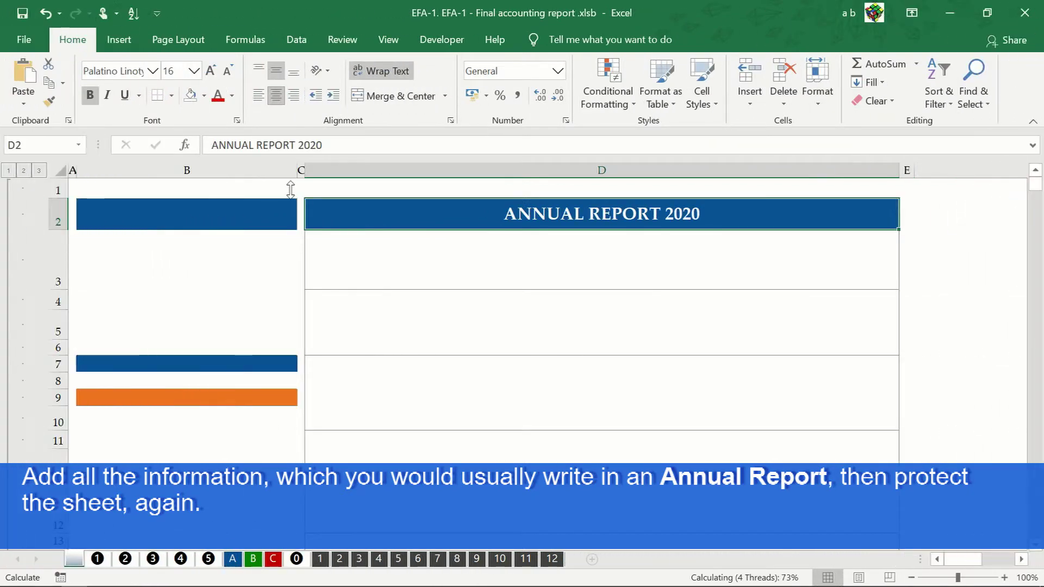
left_click(237, 212)
type("LIBERTARIAN REVOLUTION COMPANY")
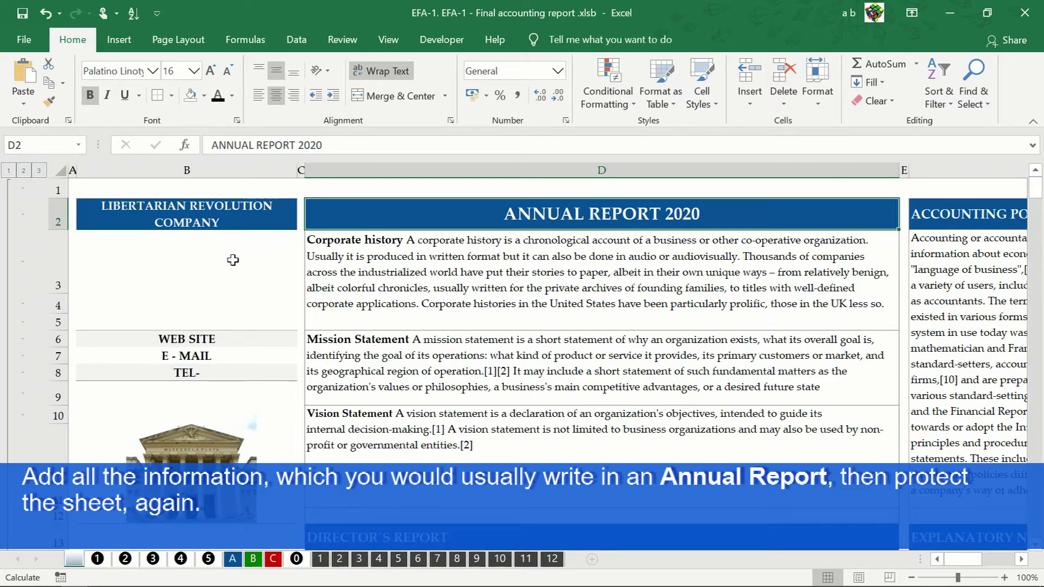
right_click(193, 268)
left_click(274, 281)
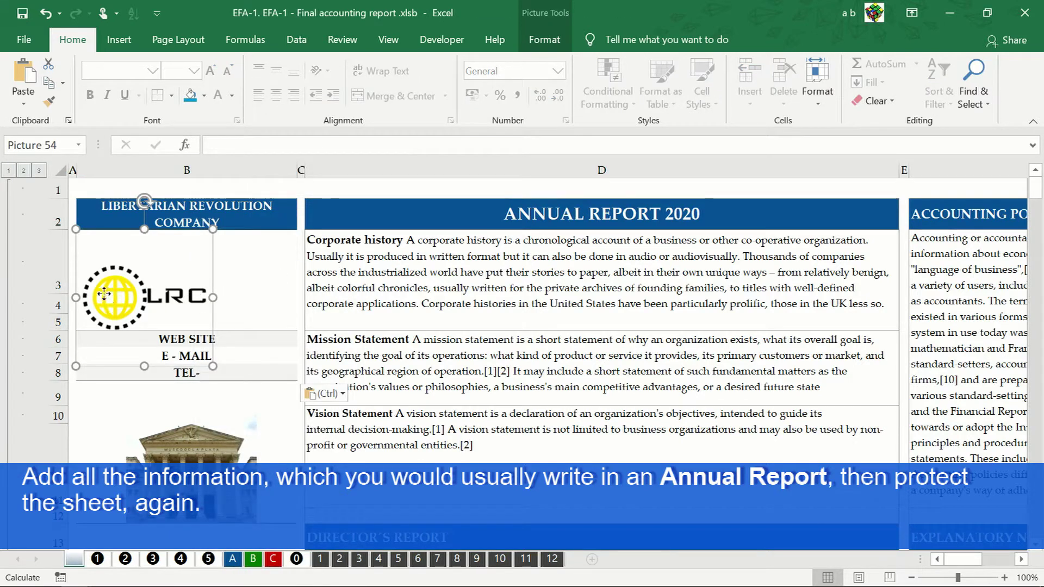
left_click_drag(98, 295, 177, 272)
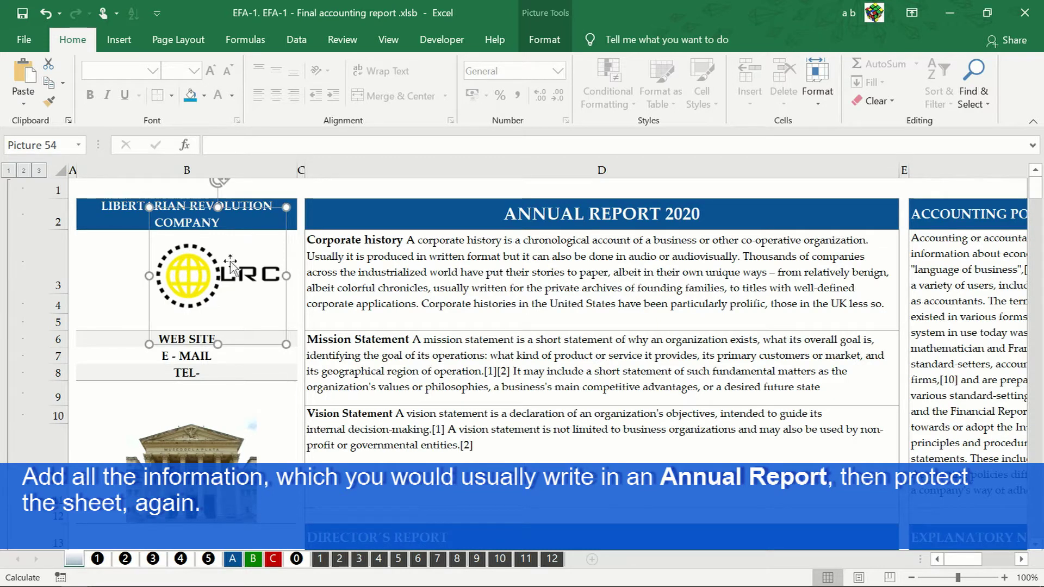
left_click(333, 226)
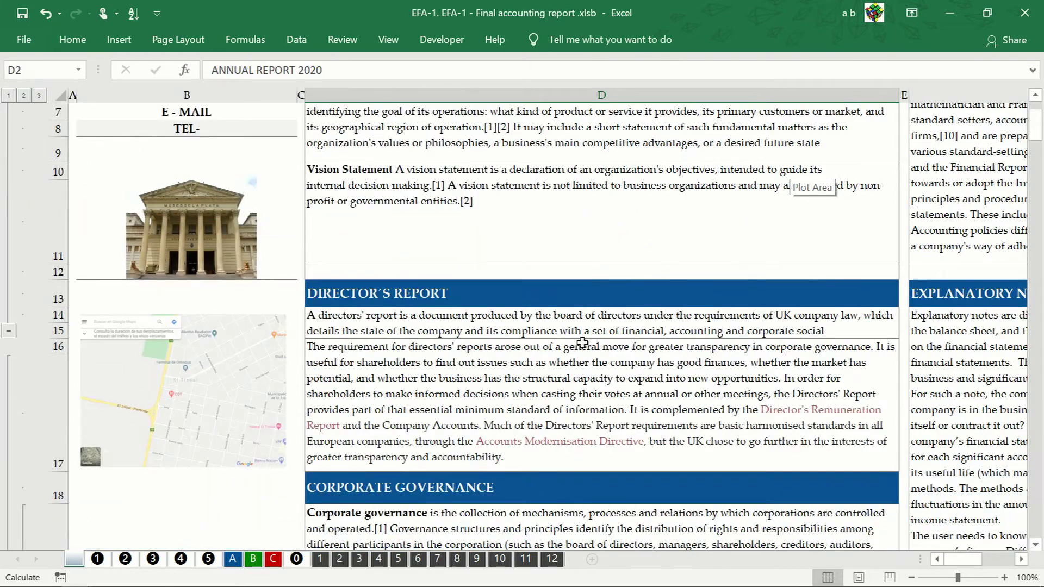
Step: Select the goals headings in H2 and H13, then scroll down to the Goals and Objectives section
scroll(1028, 564, "right", 2)
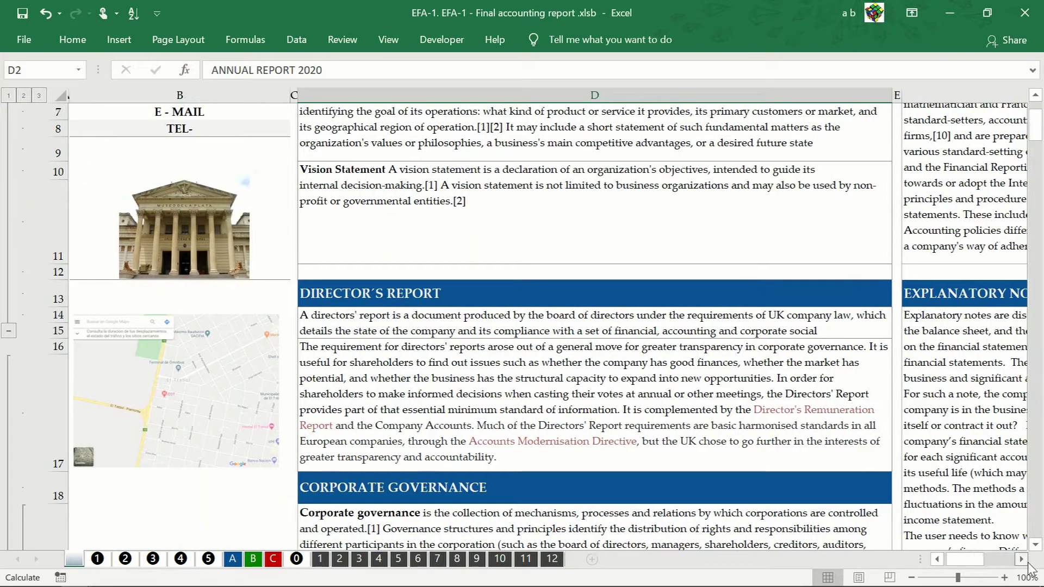
scroll(1028, 564, "right", 2)
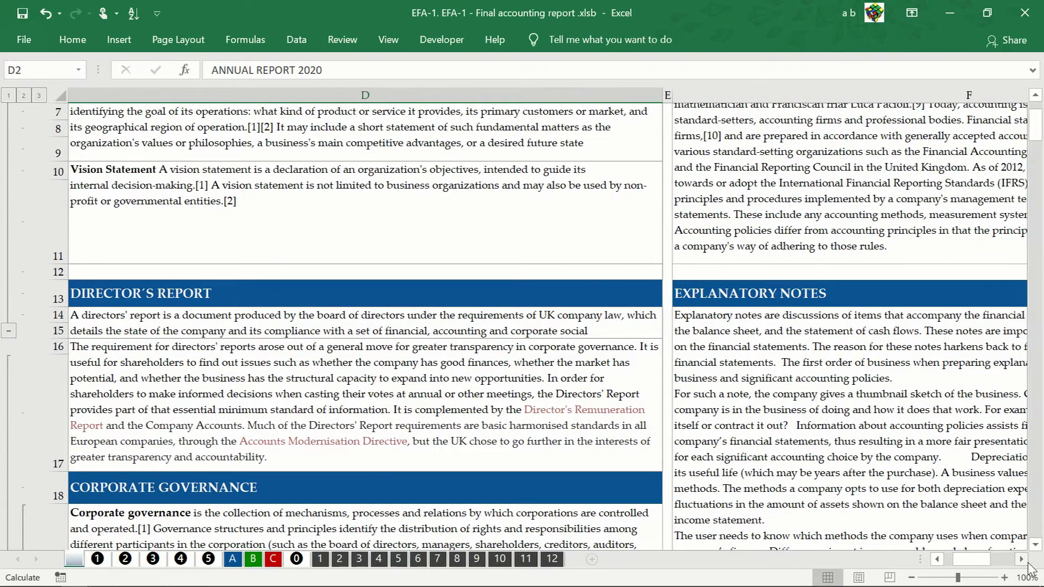
scroll(815, 463, "up", 2)
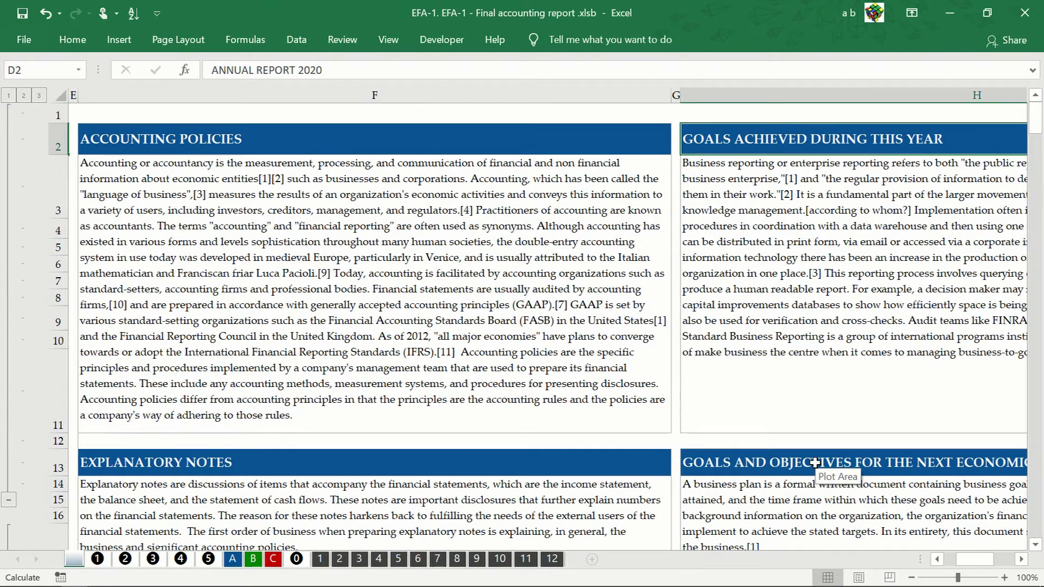
left_click(761, 143)
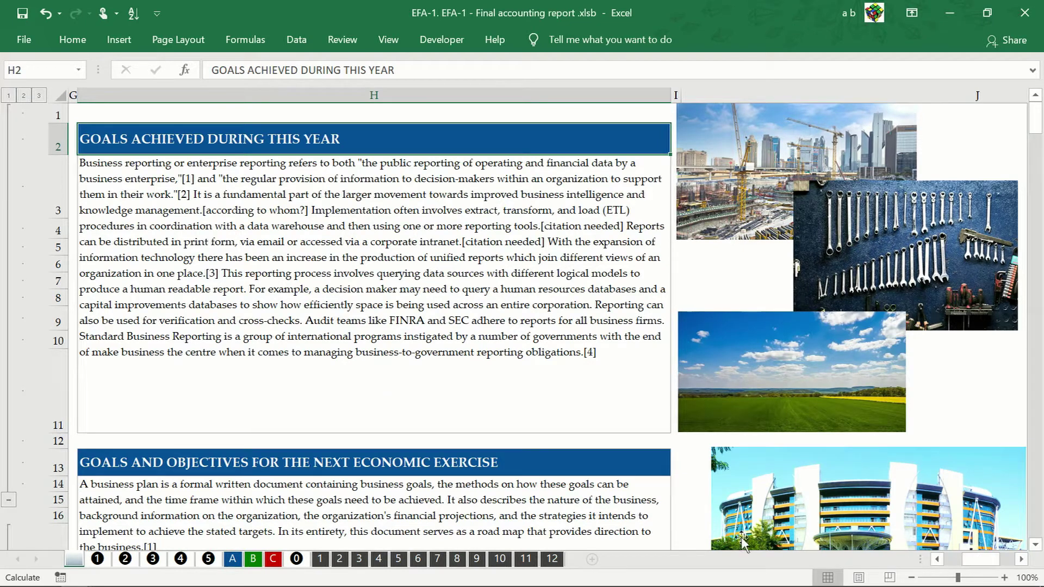
left_click(577, 458)
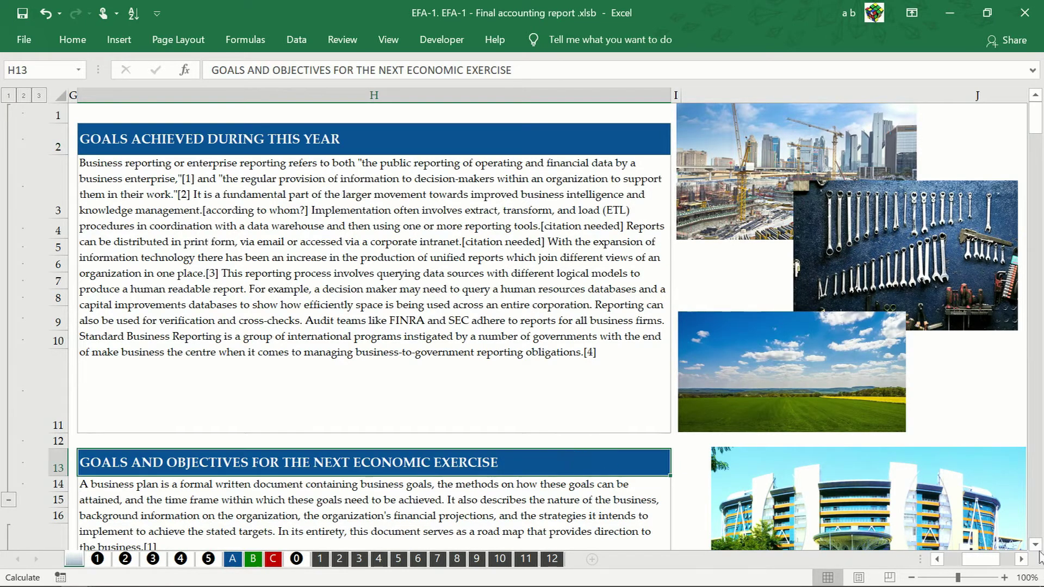
scroll(1039, 552, "down", 5)
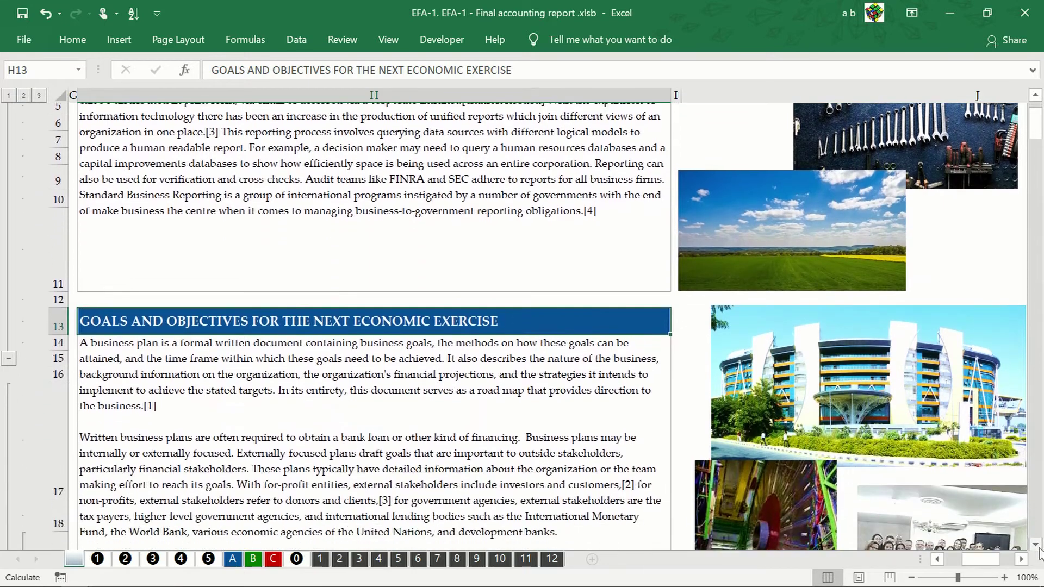
scroll(1039, 552, "down", 3)
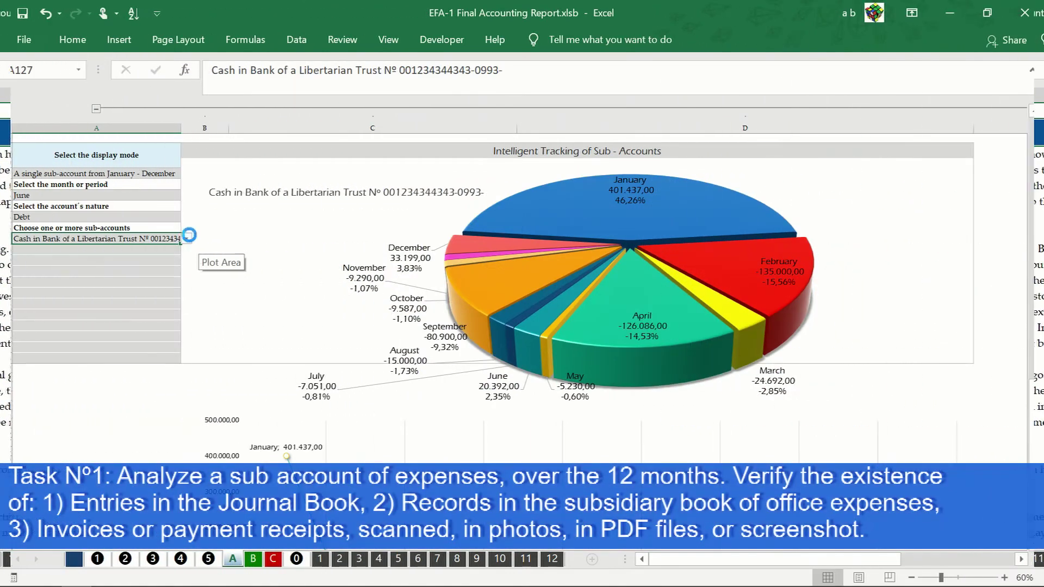
Step: Choose 'Office supplies - Coffee expenses for administrative offices' in the A127 sub-account list
left_click(187, 238)
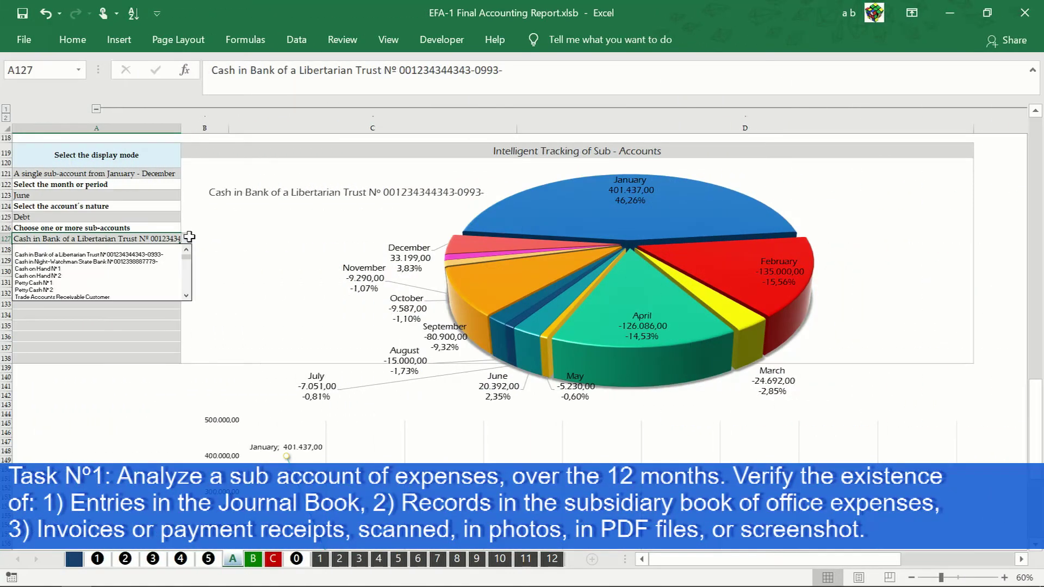
left_click(186, 296)
left_click(186, 297)
left_click(186, 296)
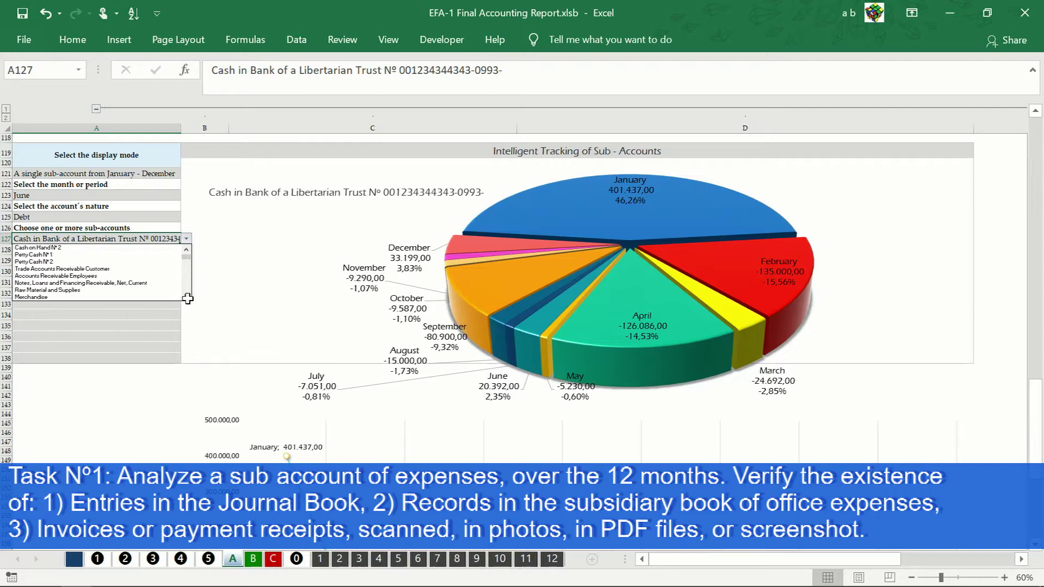
left_click(187, 296)
left_click(186, 296)
left_click(187, 296)
left_click(186, 297)
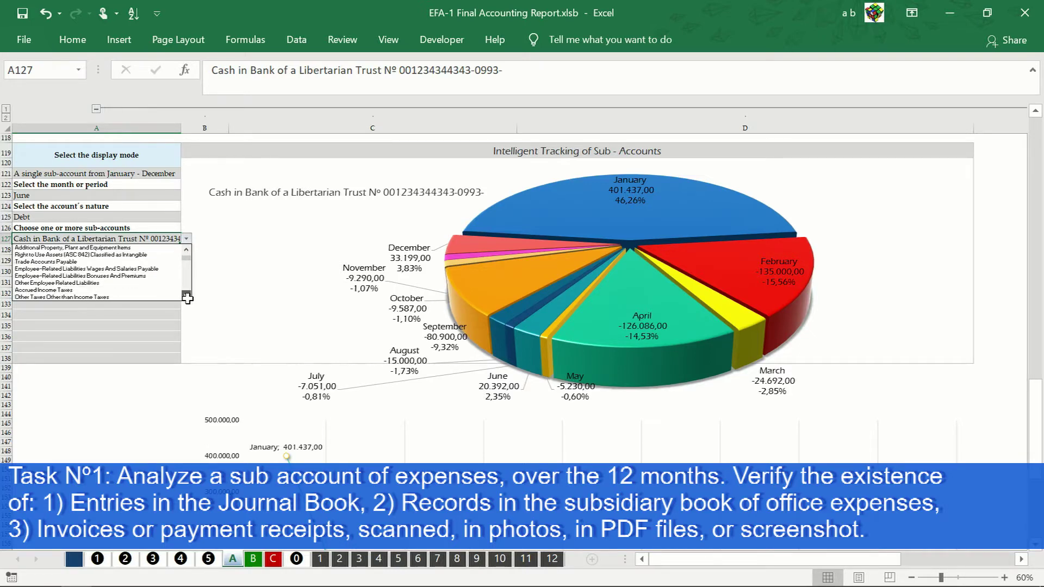
left_click(187, 296)
left_click(187, 296)
left_click(186, 296)
left_click(186, 297)
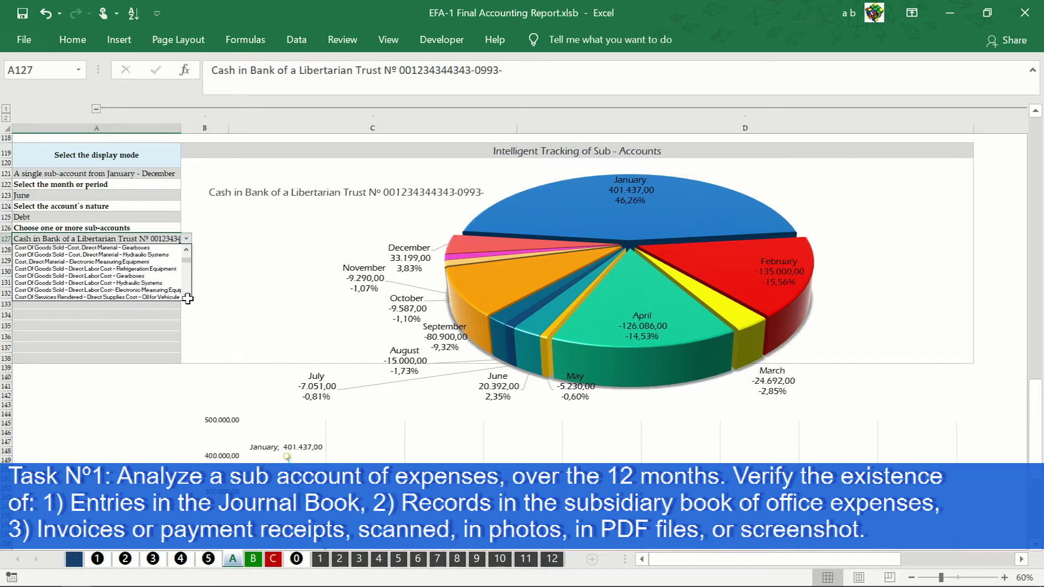
left_click(187, 296)
left_click(186, 297)
left_click(186, 296)
left_click(187, 296)
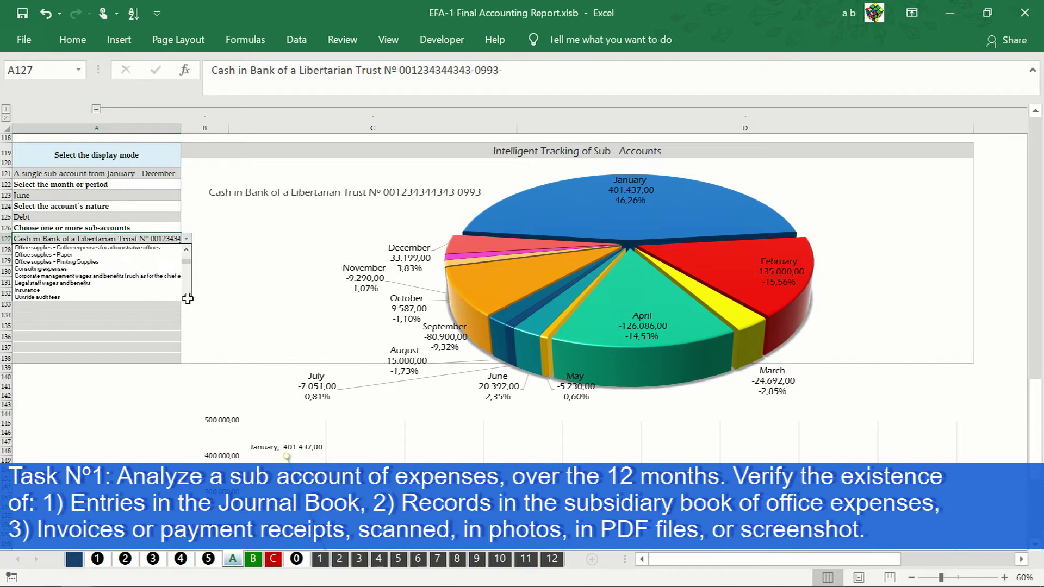
left_click(158, 247)
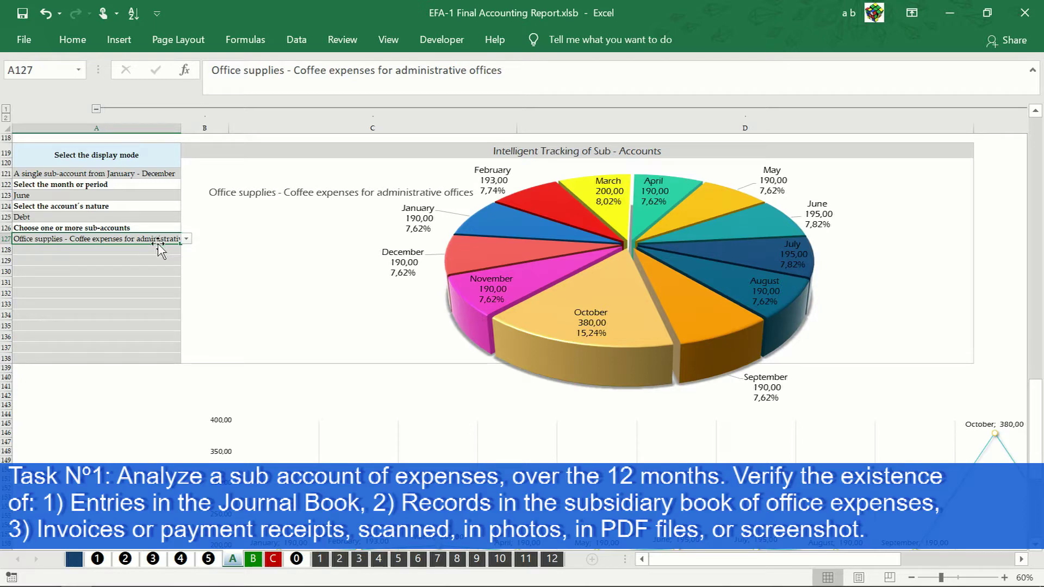
Step: Scroll to the coffee expenses line chart and reveal January–December, including October's 380,00 peak
scroll(157, 247, "down", 4)
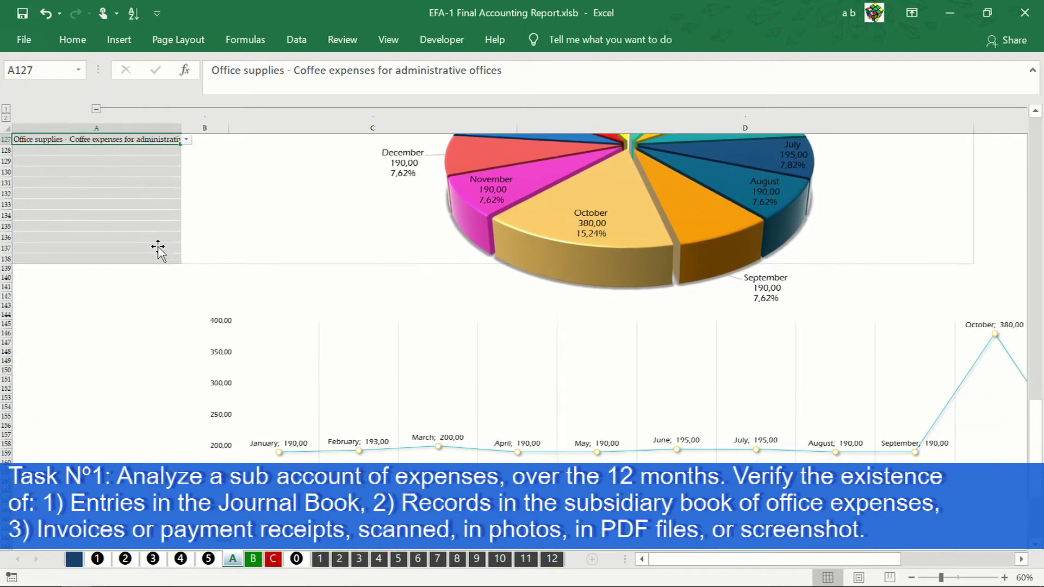
scroll(158, 248, "down", 2)
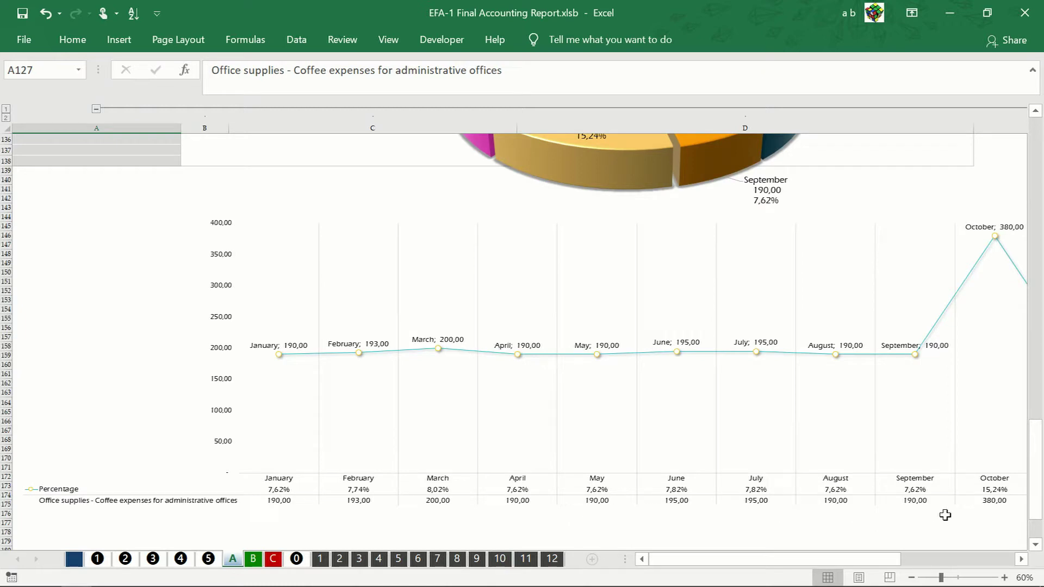
left_click(1022, 558)
left_click(1022, 559)
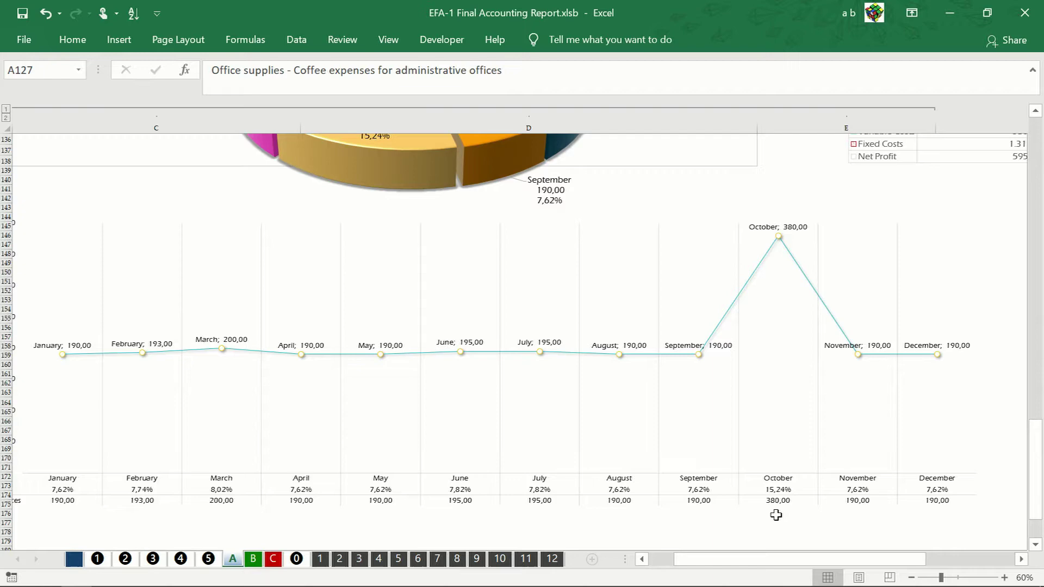
Step: On sheet 10, search for 'Coffe' and jump to the second coffee expenses entry
left_click(500, 559)
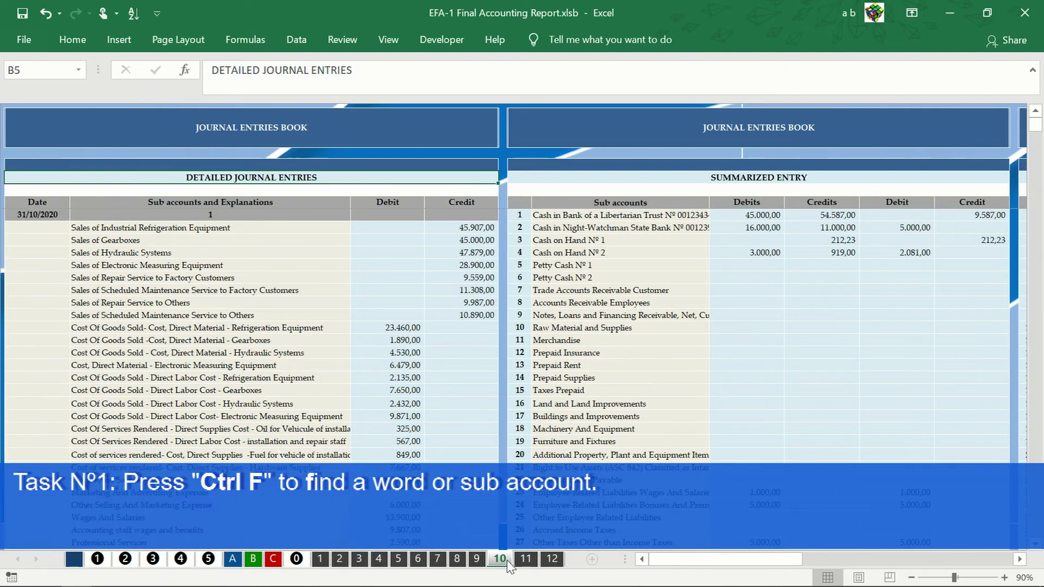
key("ctrl+f")
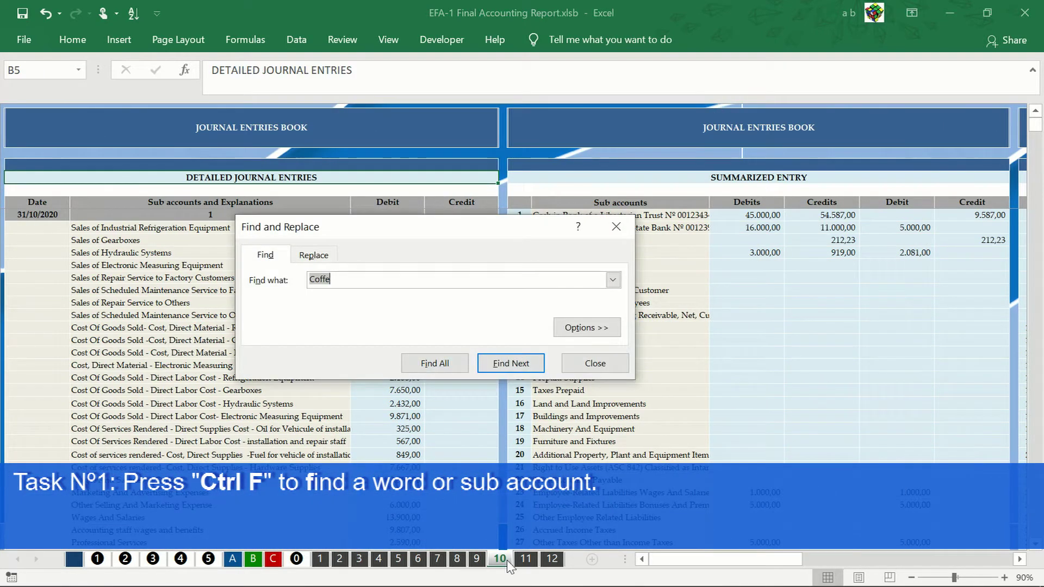
left_click(612, 279)
left_click(510, 362)
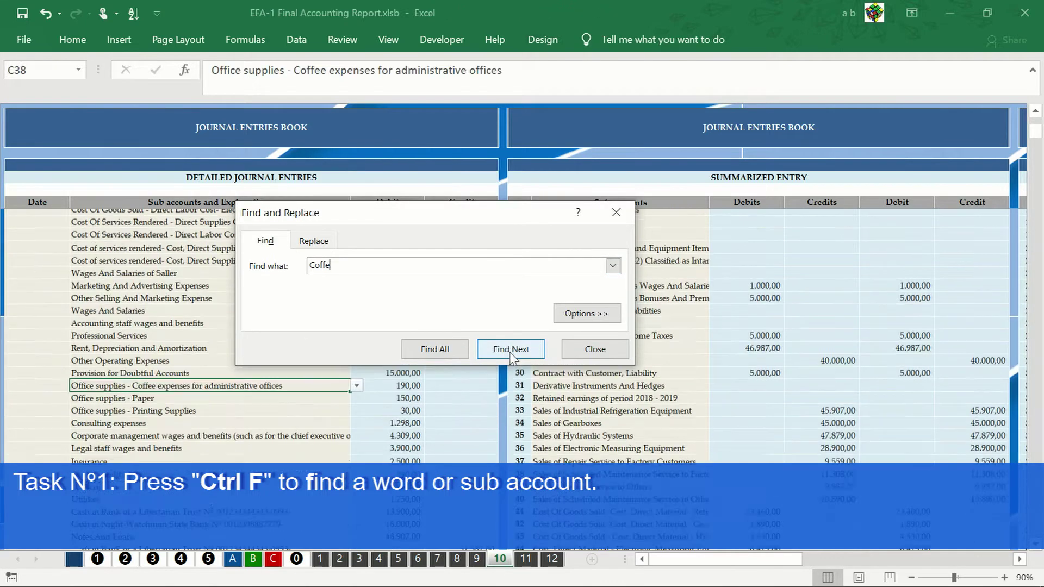
left_click(510, 350)
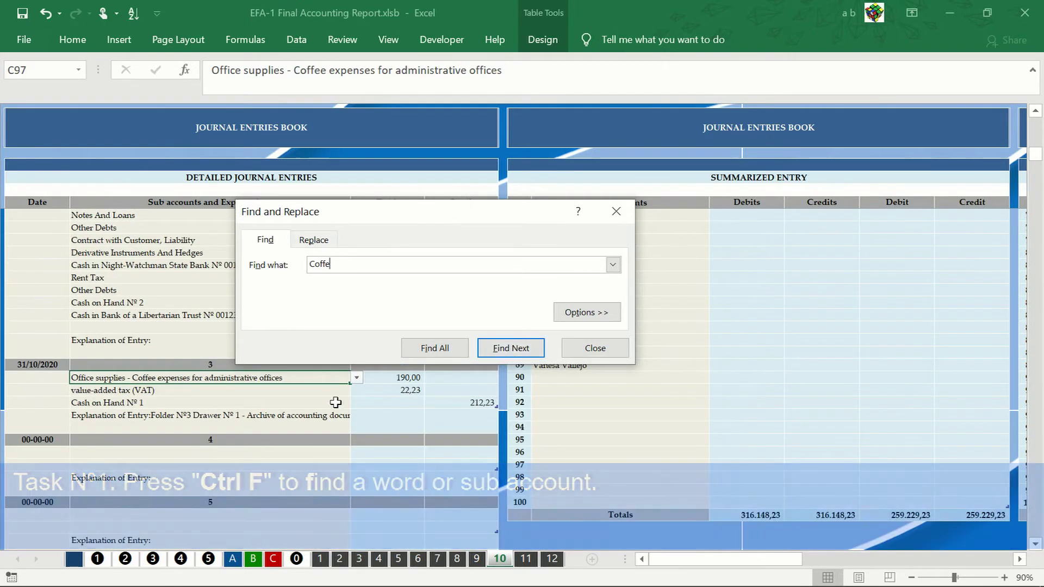
Step: Select explanation cell C100 and enlarge the formula bar to read the full entry text
left_click(300, 424)
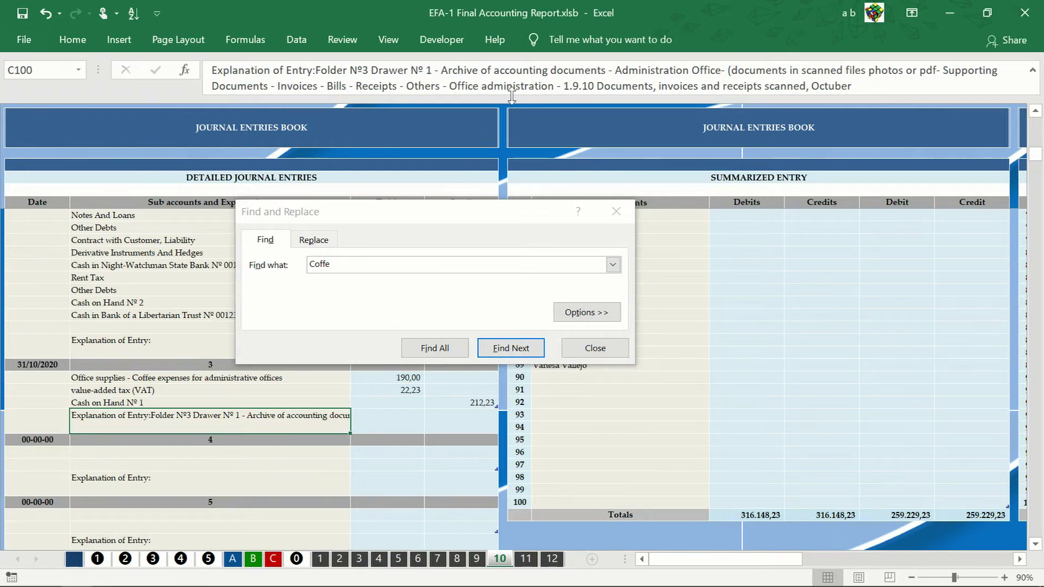
left_click_drag(511, 96, 535, 113)
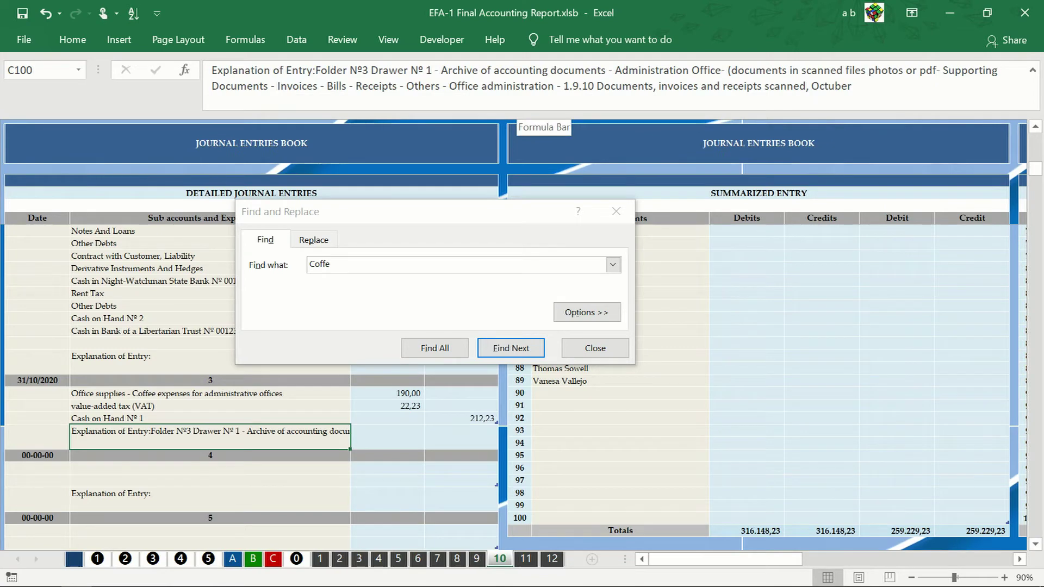
key("F2")
Step: Minimize Excel and open the Petty Cash Nº 2 auxiliary book from Supporting Documents > 2.2 Office administration Expends
left_click(948, 12)
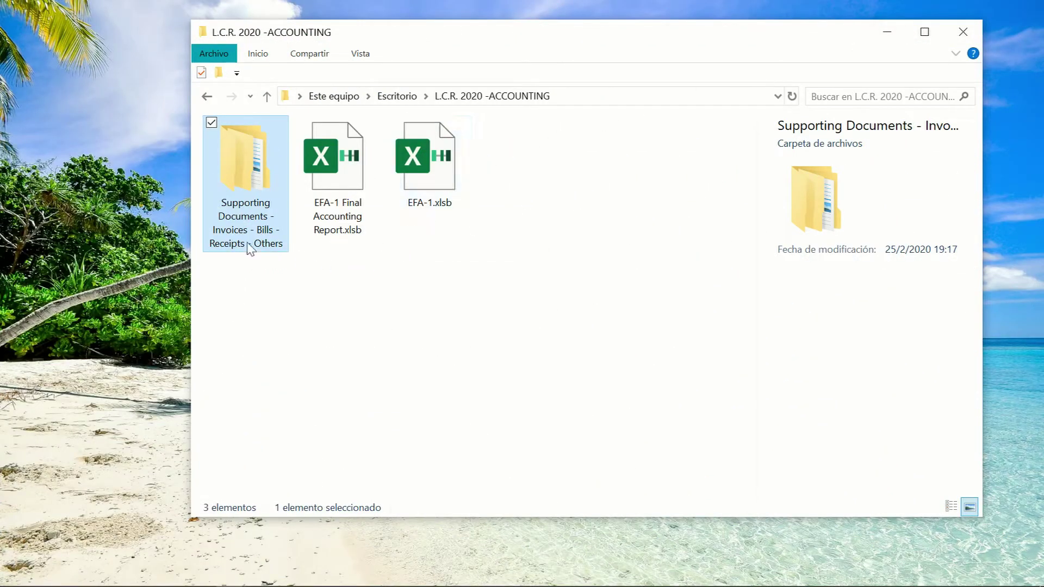
double_click(235, 167)
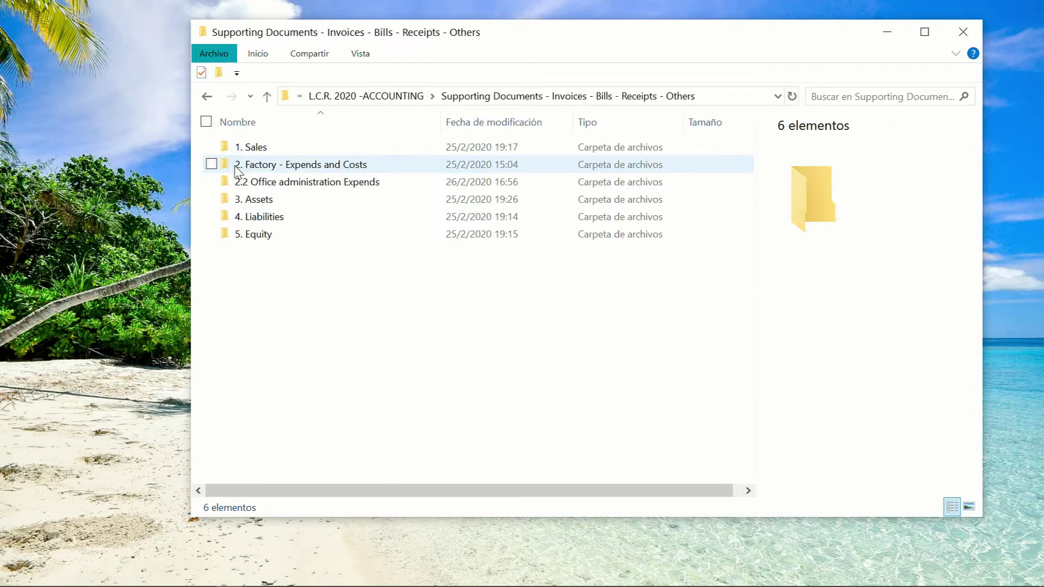
double_click(269, 186)
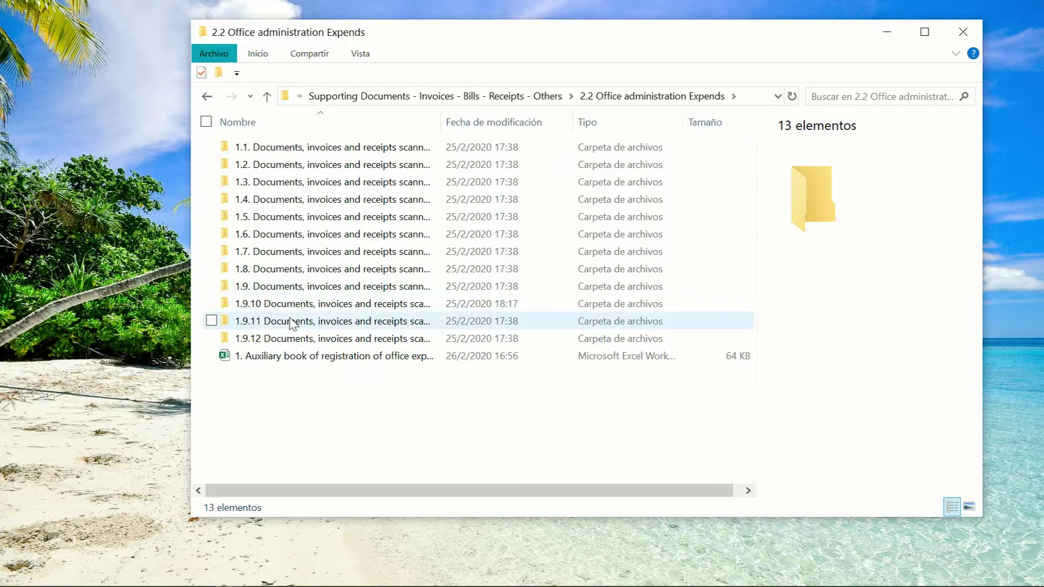
double_click(302, 357)
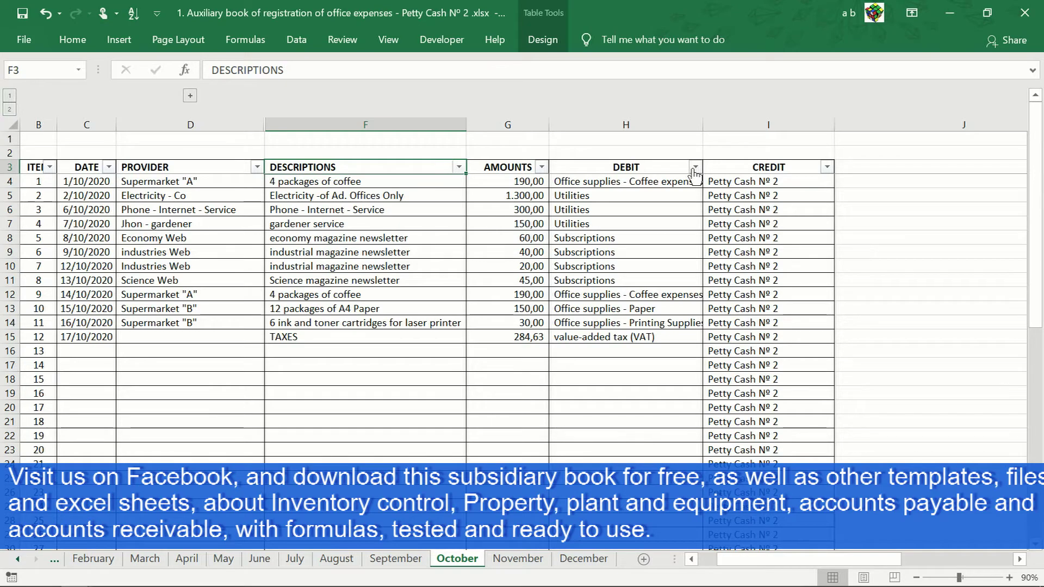
Step: Filter DEBIT to only 'Office supplies - Coffee expenses' and expand column E's document numbers
left_click(695, 168)
left_click(539, 330)
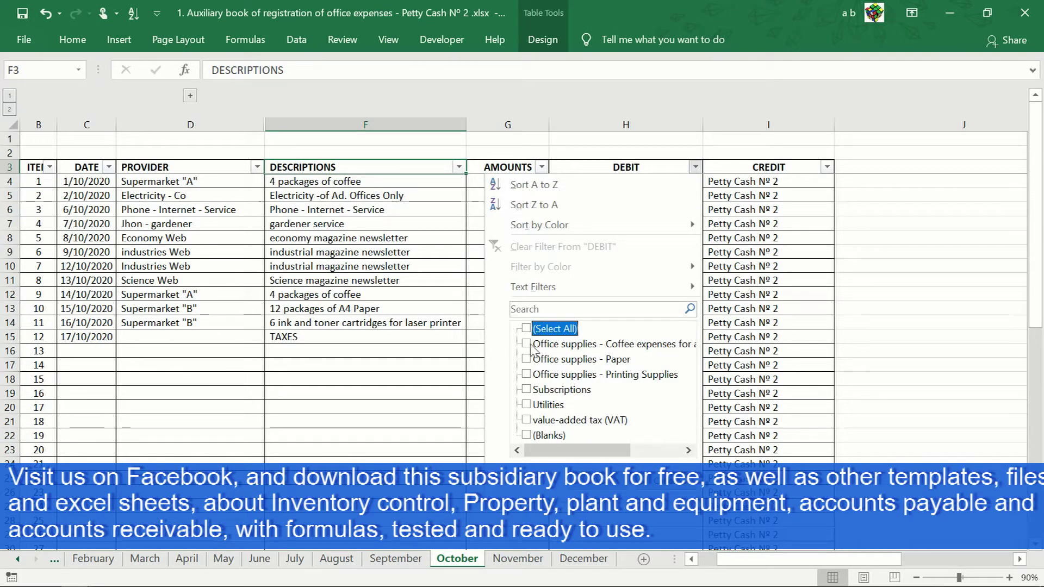
left_click(534, 345)
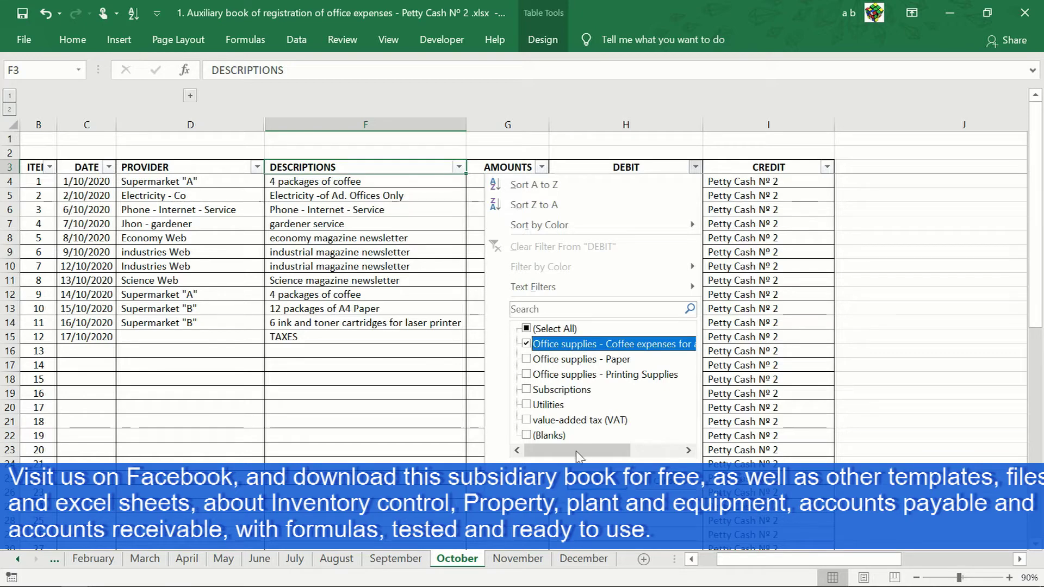
left_click(587, 478)
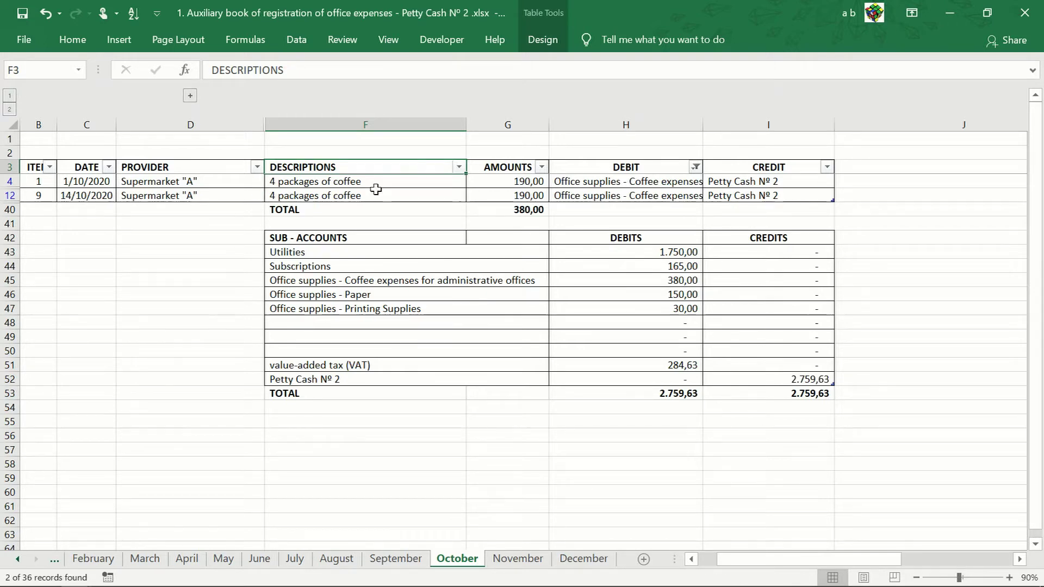
left_click(190, 96)
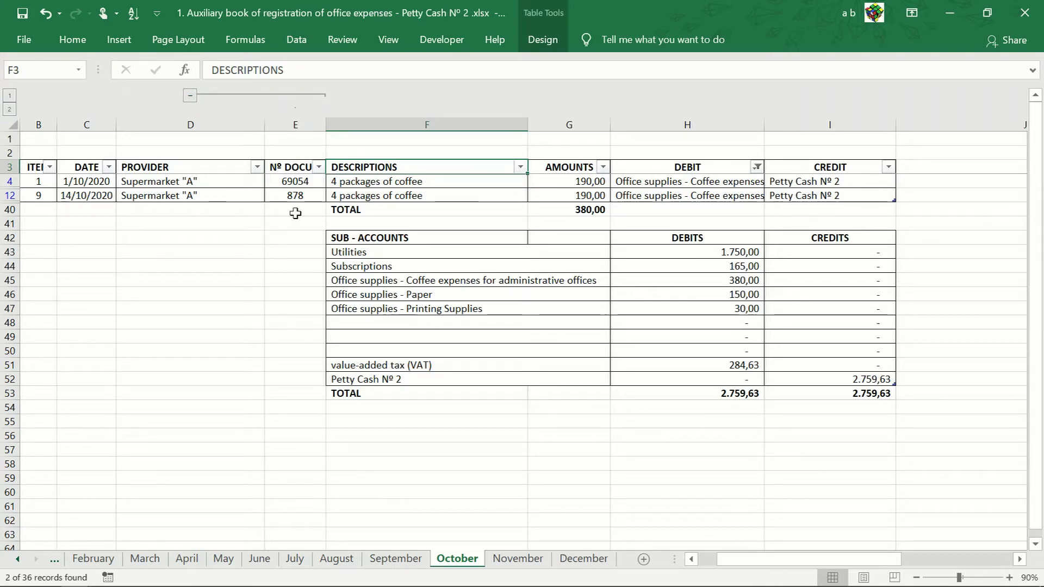
Step: Snap Excel left, then select '9. Coffe- Ad. Office -Nº878.pdf' in the 1.9.10 scanned documents folder
key("super+Left")
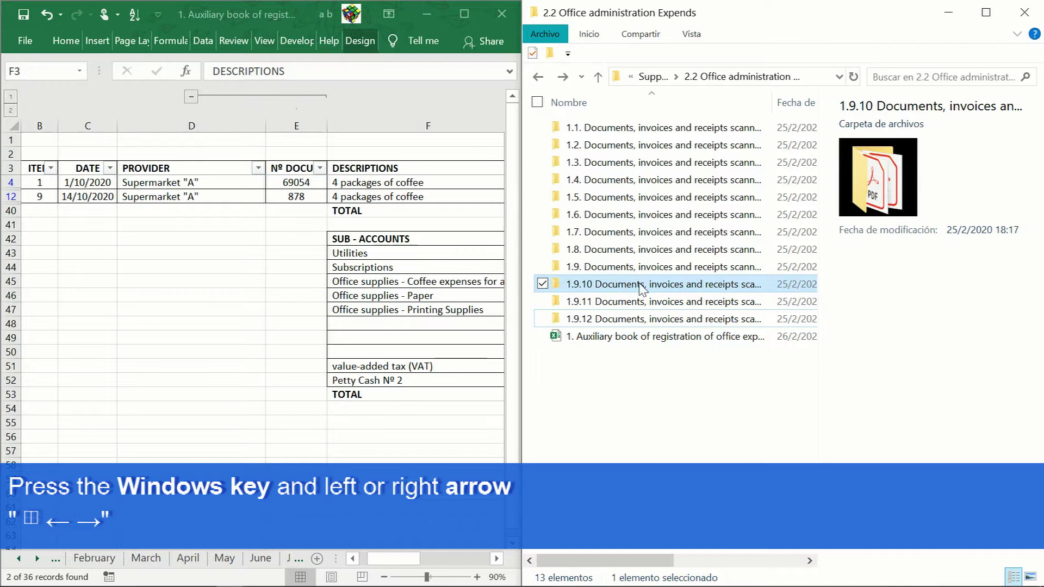
double_click(677, 284)
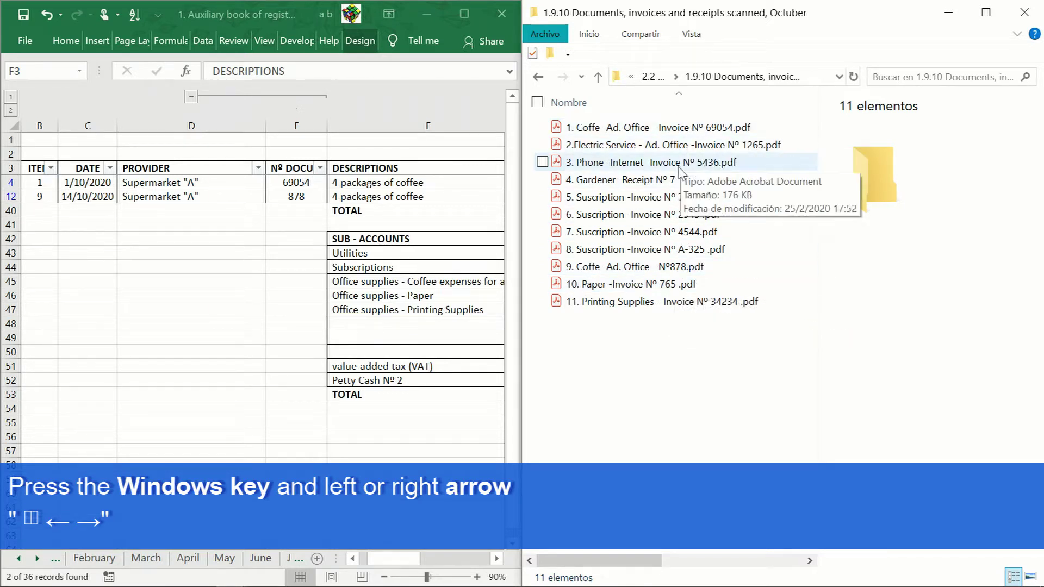
left_click(675, 270)
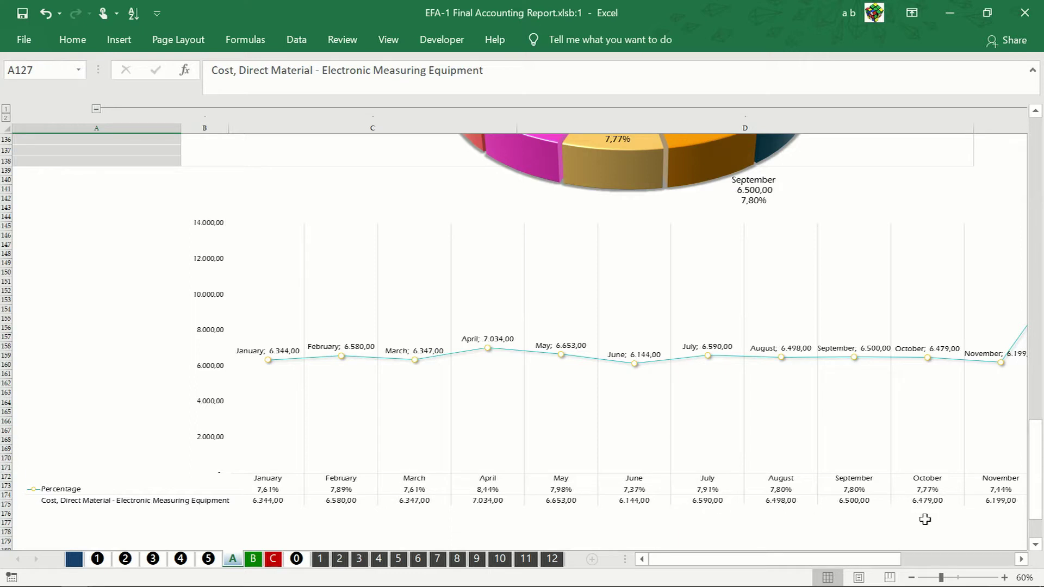
Step: Scroll the line chart to show December, then close the extra xlsb:1 workbook window
left_click(1021, 559)
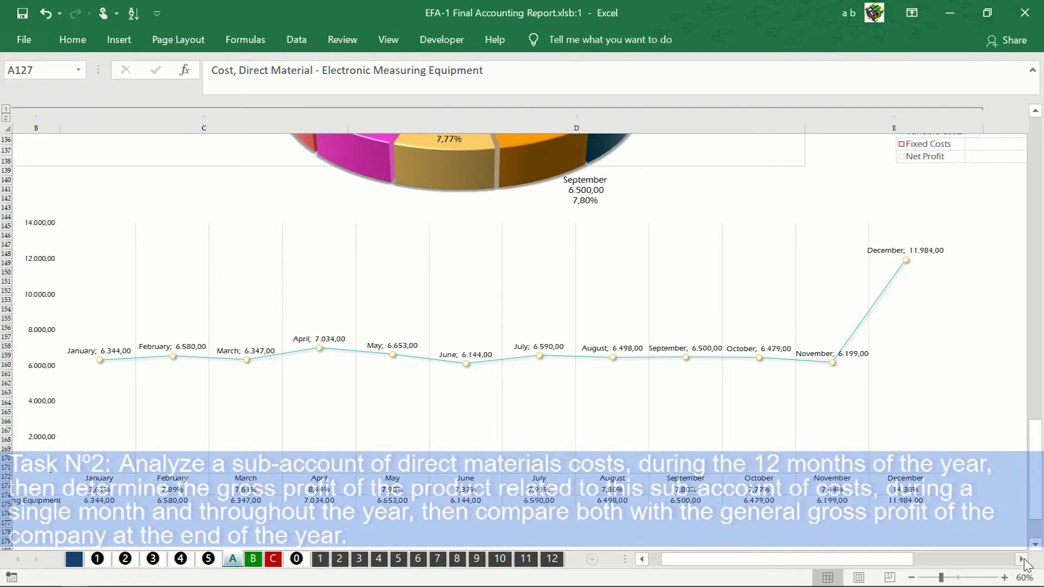
key("ctrl+w")
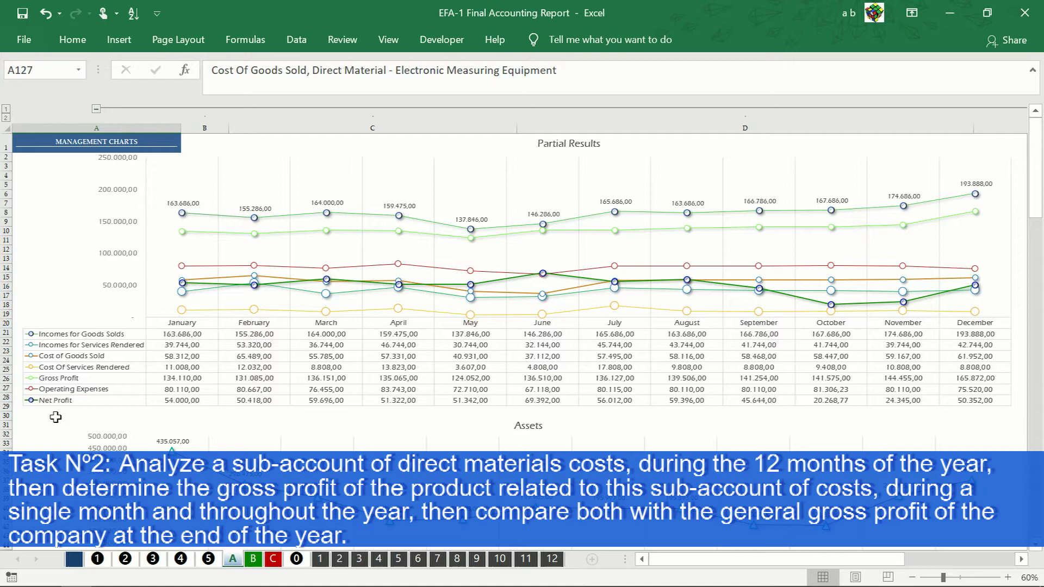
Step: Go to sheet 0 and scroll down to Additional Setup No. 2's fiscal-year and Accumulated settings
left_click(297, 559)
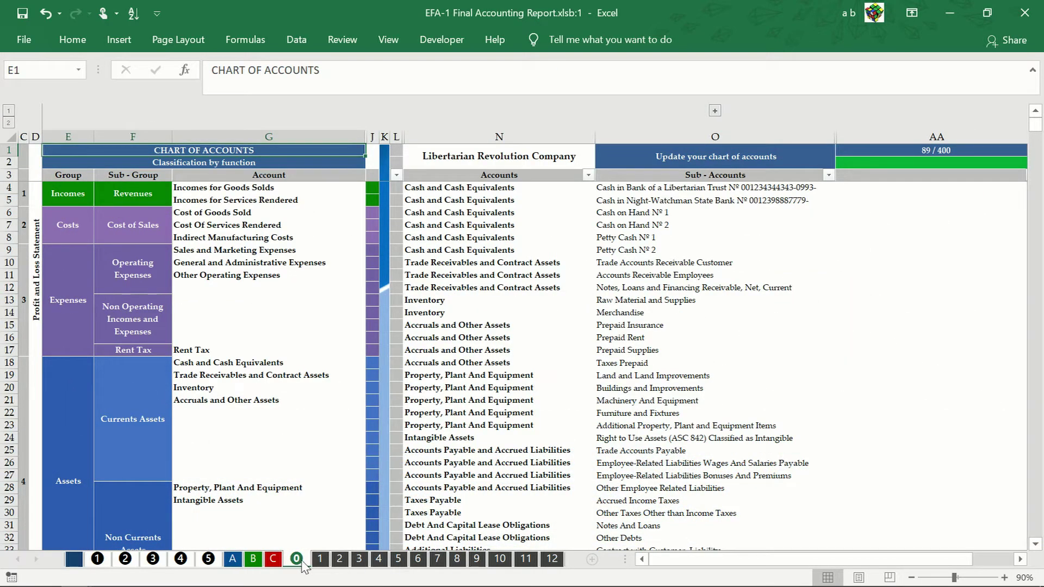
scroll(302, 565, "down", 3)
scroll(302, 565, "down", 5)
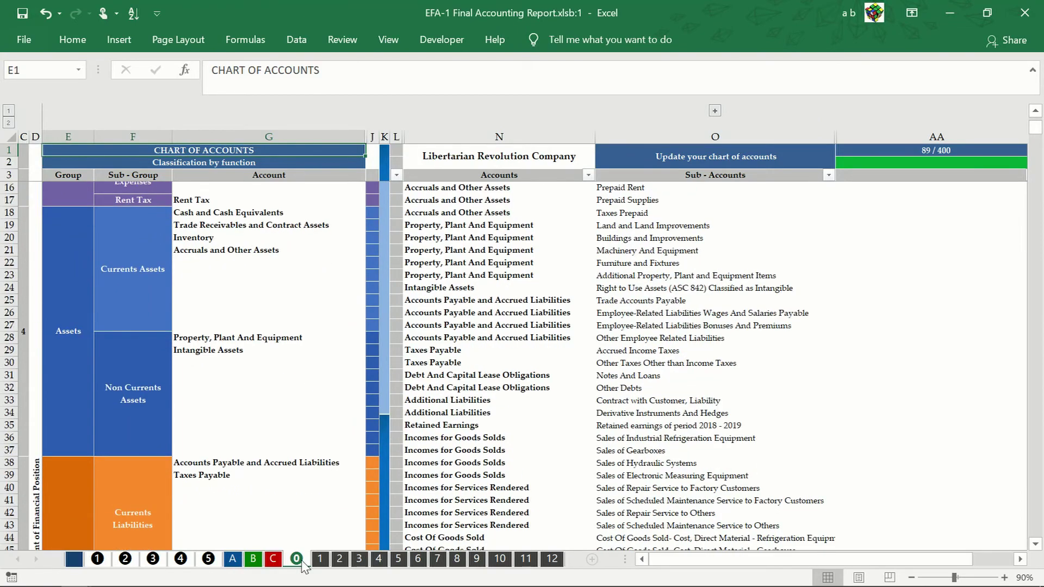
scroll(302, 565, "down", 7)
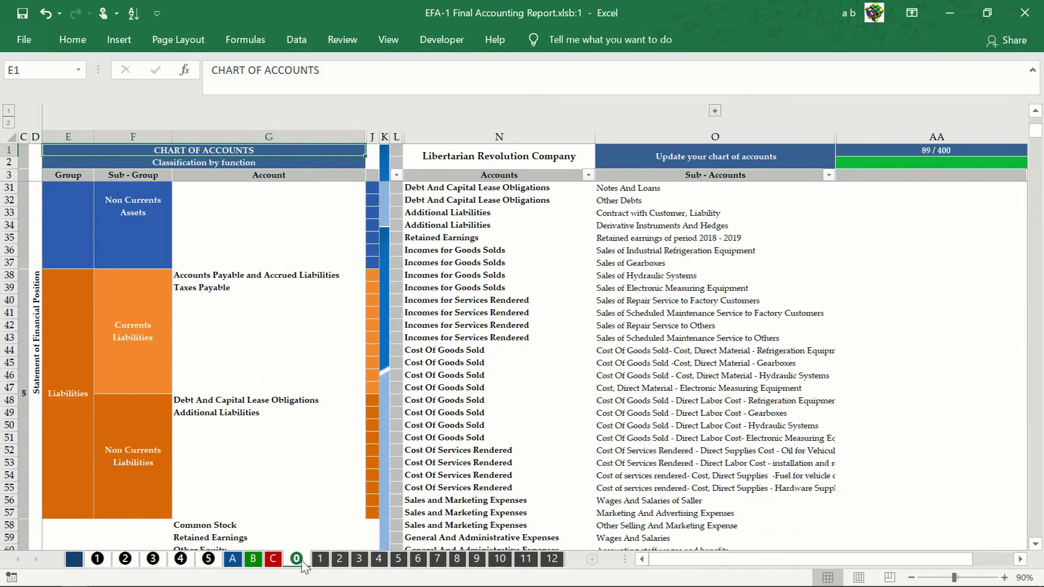
scroll(302, 565, "down", 5)
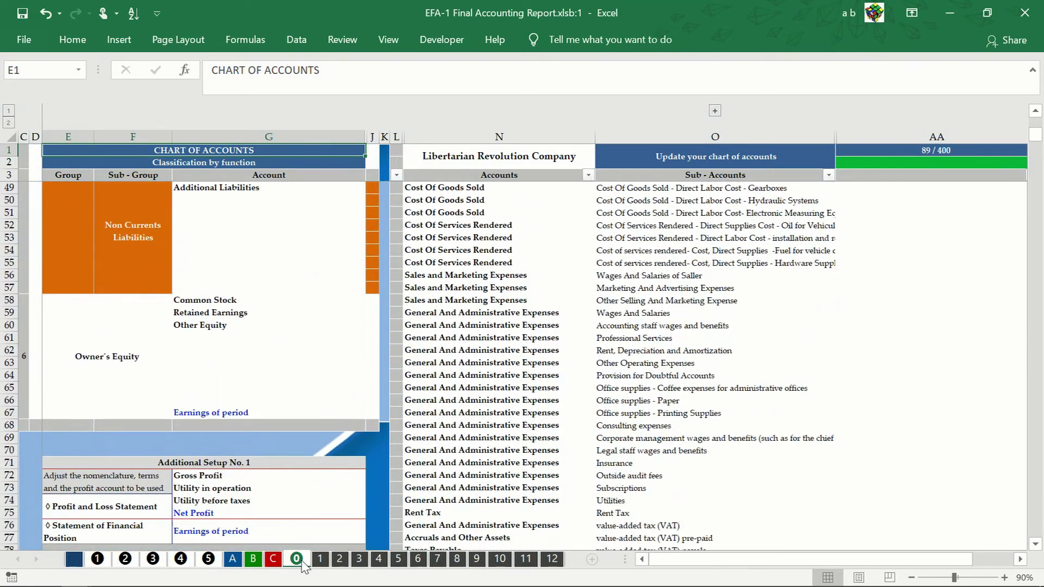
scroll(302, 565, "down", 2)
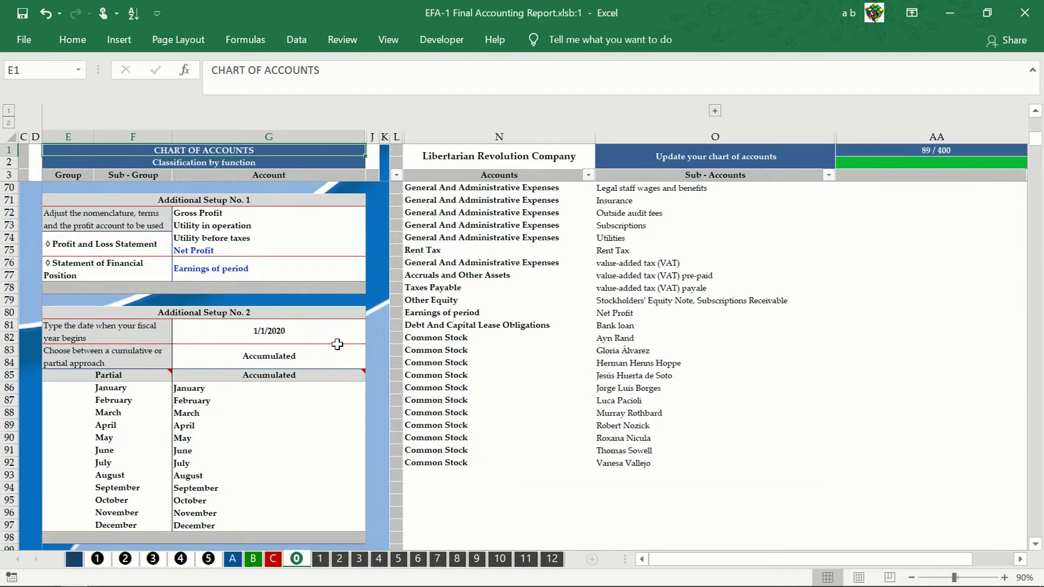
Step: Change cell G83's approach from Accumulated to Partial using its dropdown list
left_click(354, 349)
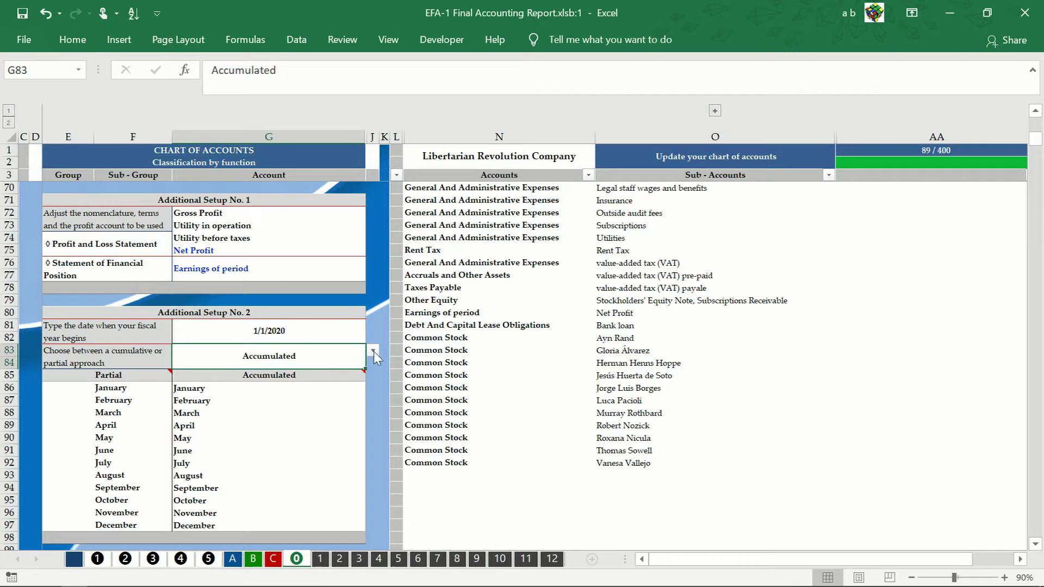
left_click(373, 353)
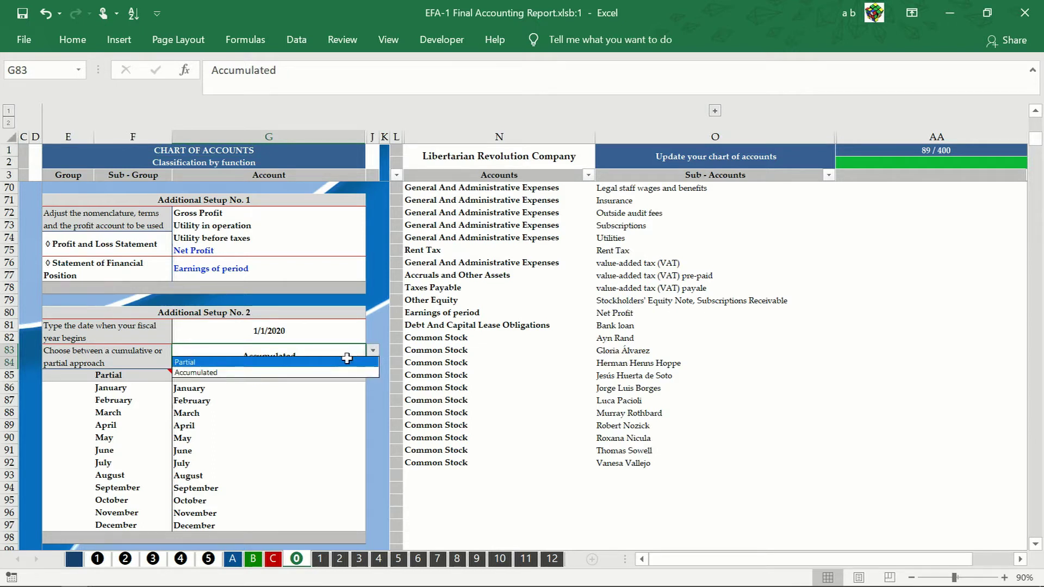
left_click(351, 359)
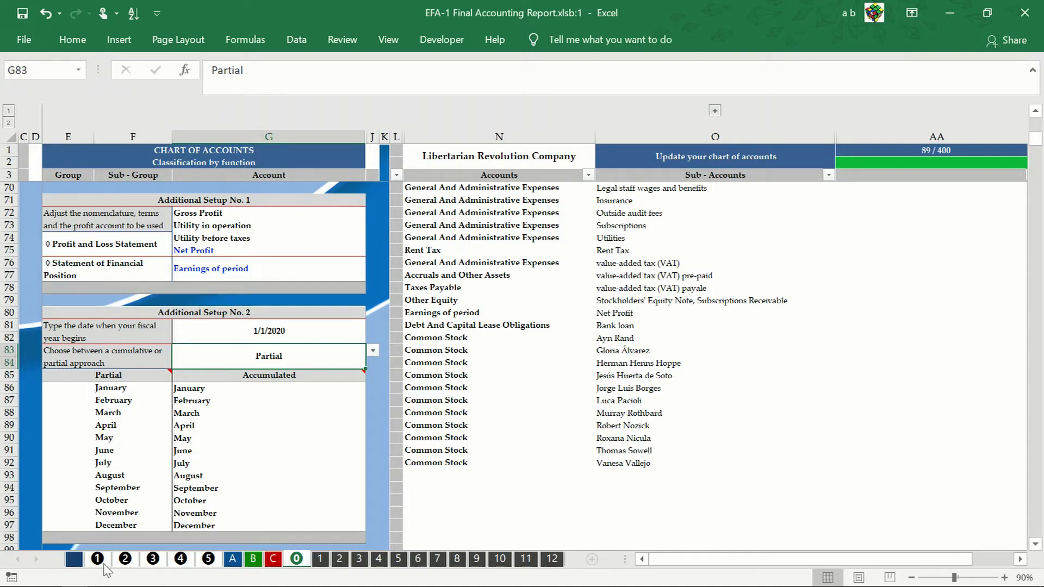
Step: On sheet 1, pick December in the B3 month list and run Refresh All
left_click(98, 560)
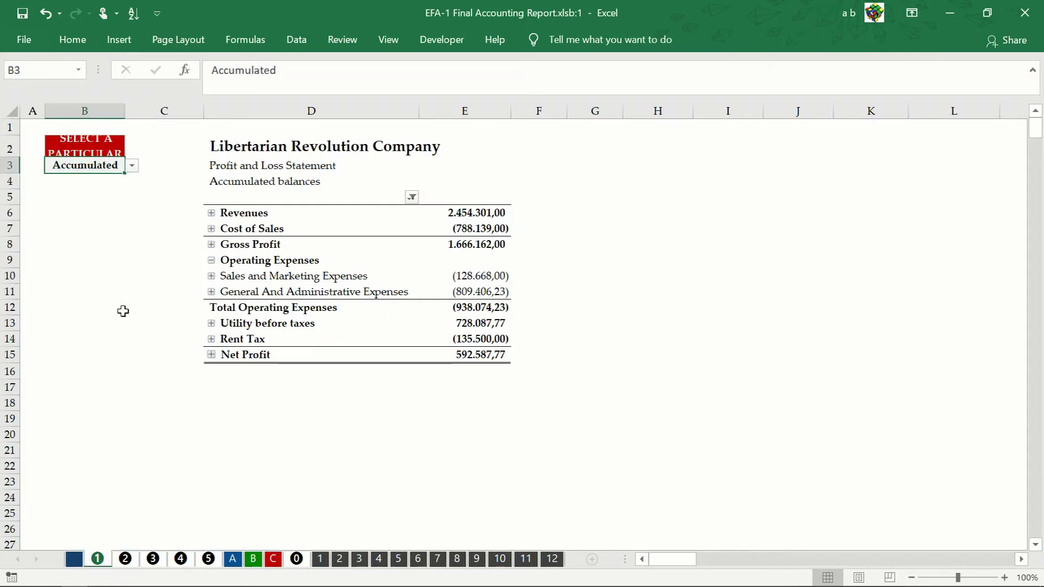
left_click(133, 165)
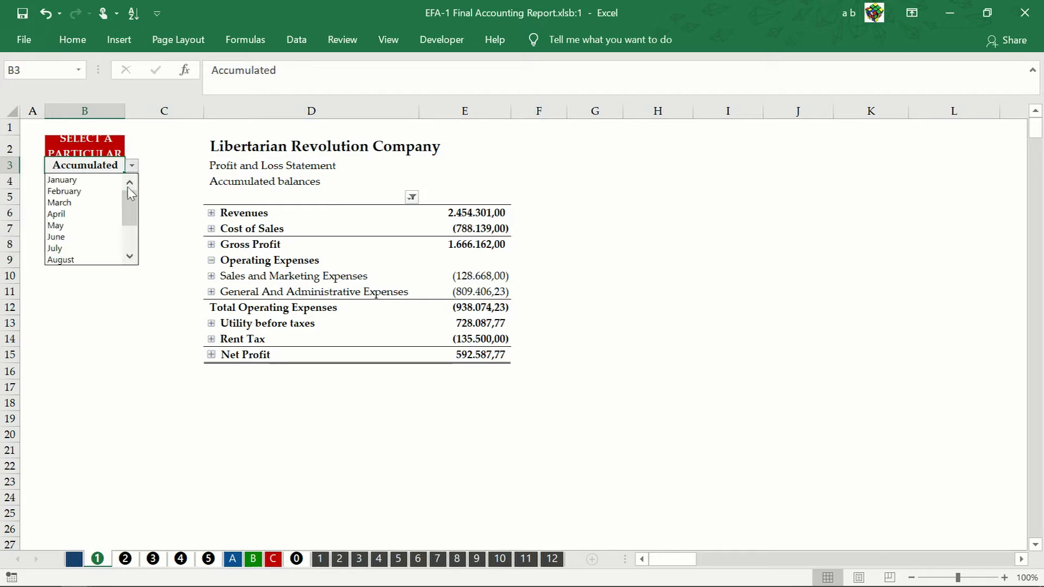
left_click_drag(128, 209, 132, 276)
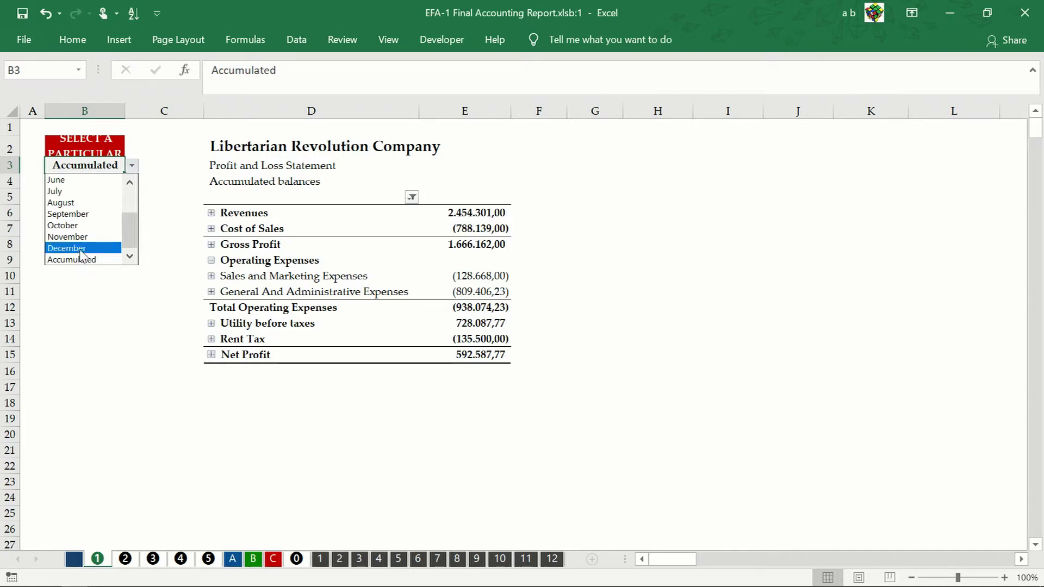
left_click(82, 249)
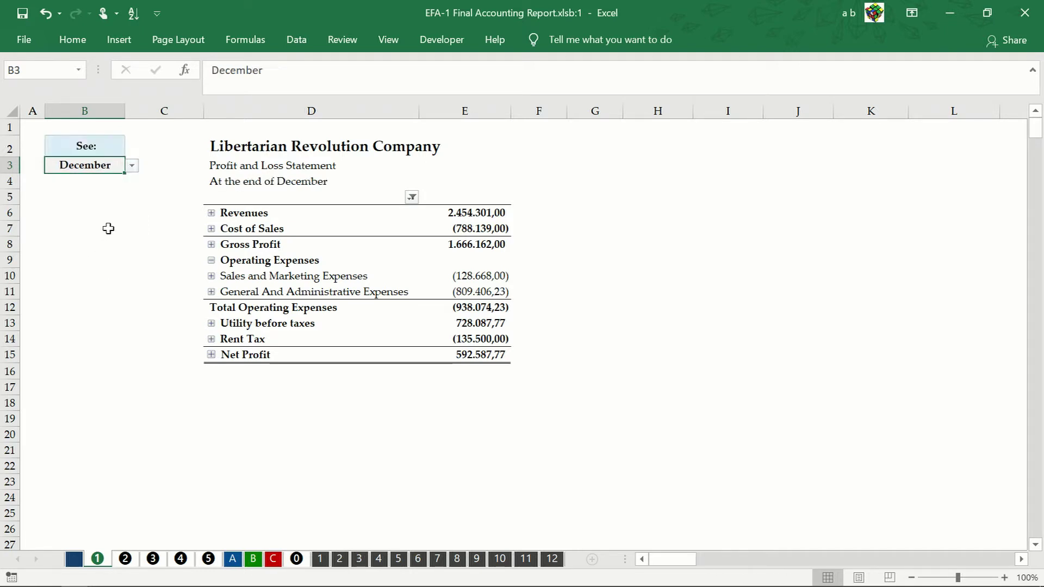
left_click(297, 40)
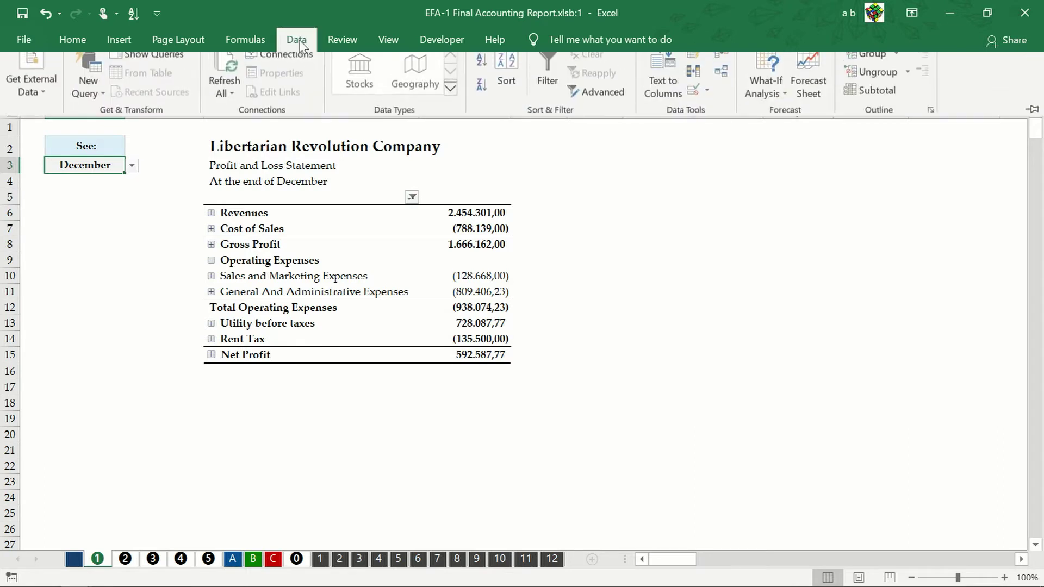
left_click(233, 68)
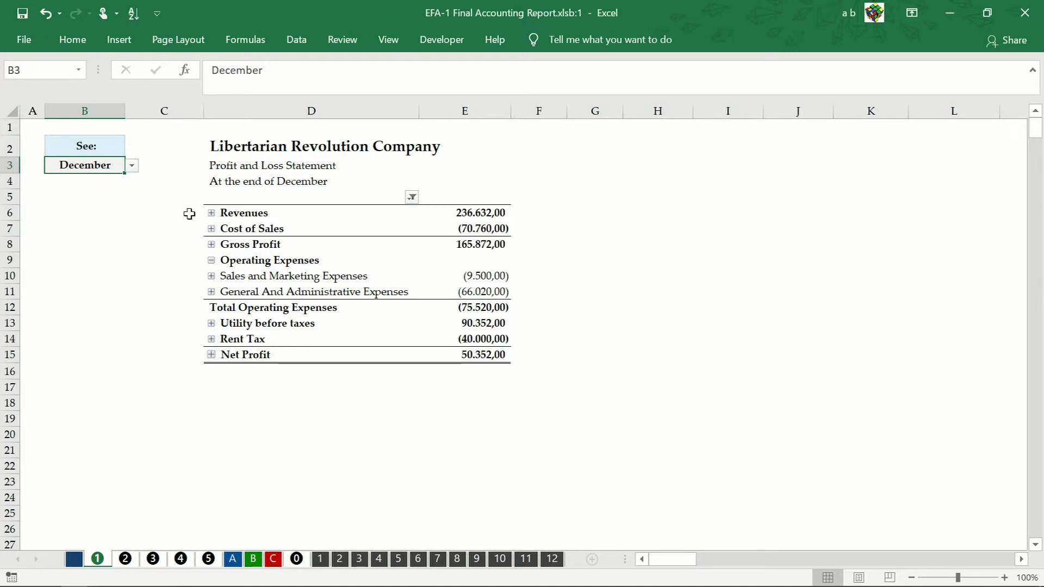
Step: Expand Revenues and copy the December Electronic Measuring Equipment sales from E8 into H8
left_click(211, 213)
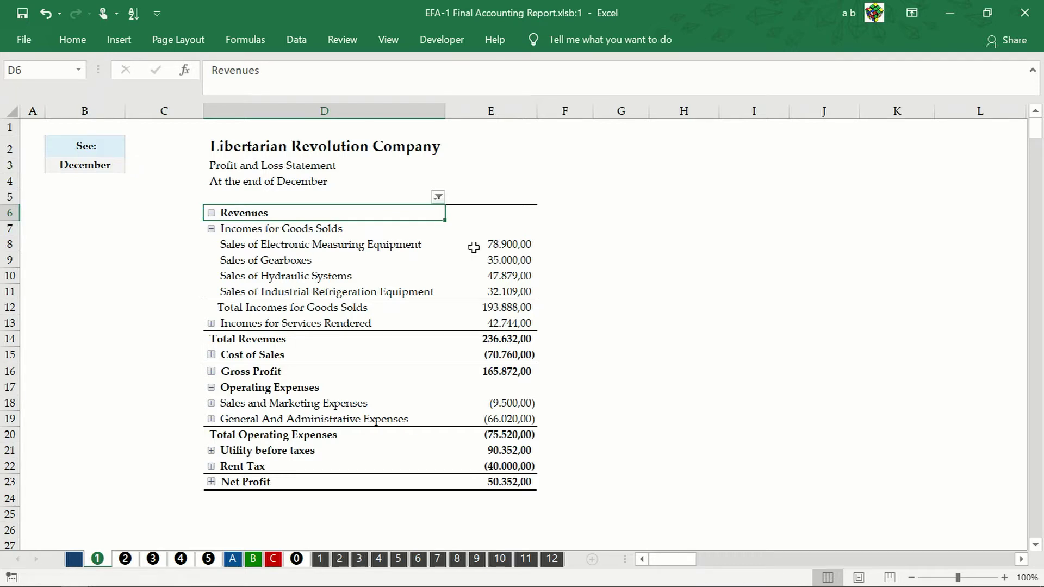
left_click(504, 248)
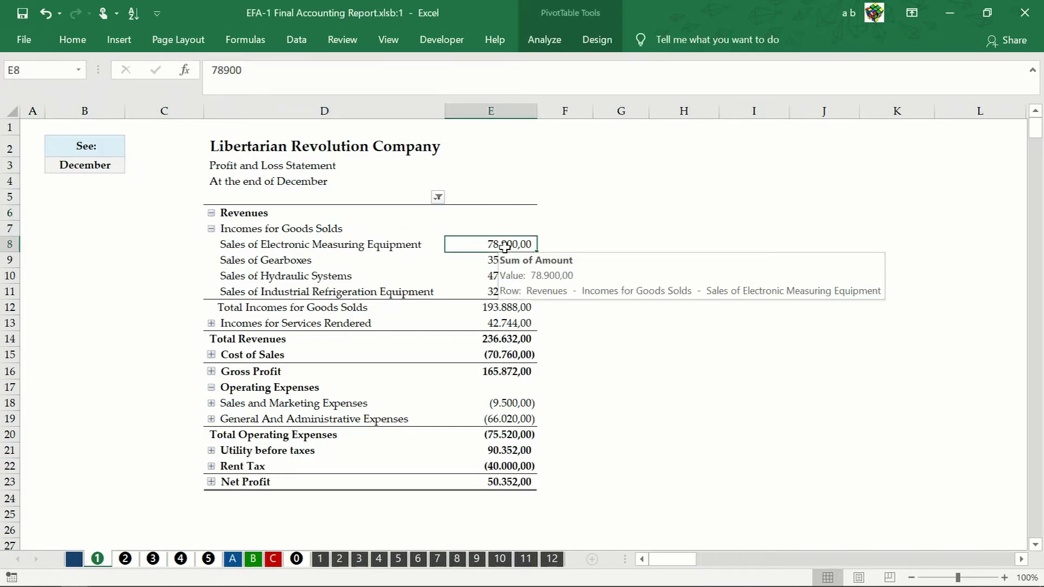
right_click(504, 247)
left_click(560, 257)
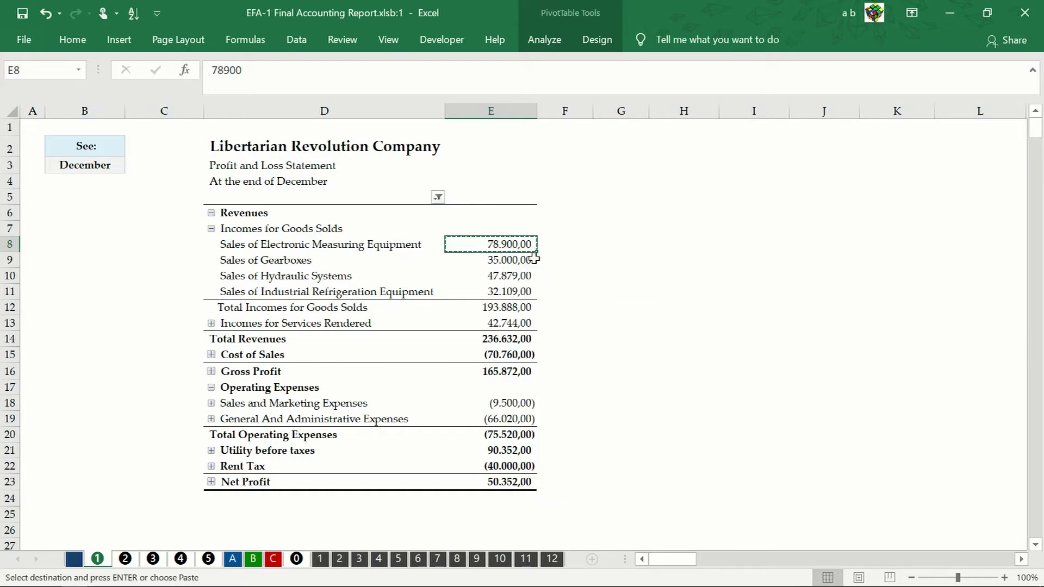
left_click(686, 248)
right_click(686, 248)
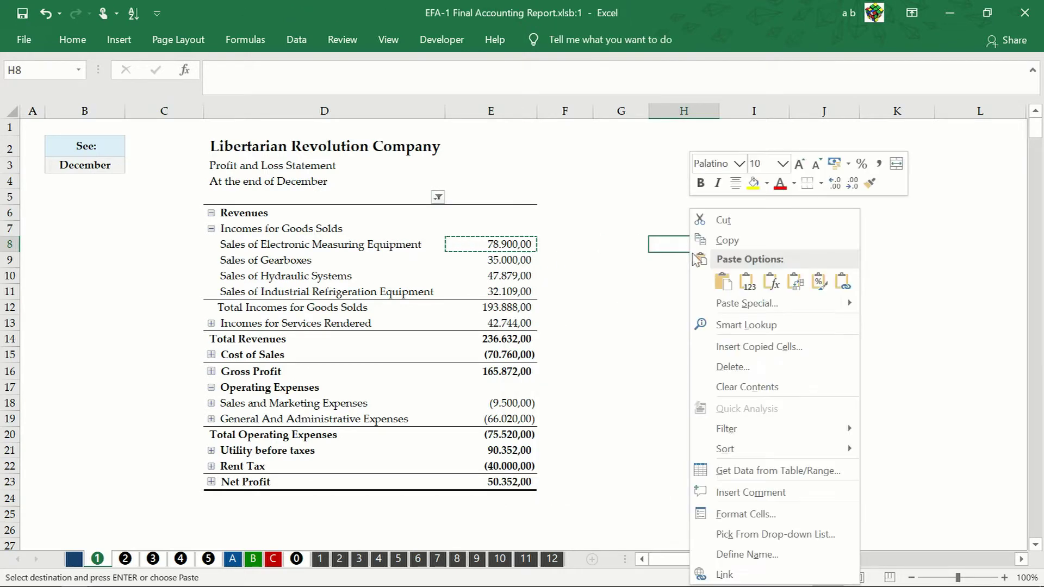
left_click(734, 278)
Step: Label G8 'Sales' and select direct-cost cells H9:H10 and the pivot's E17:E18
left_click(623, 246)
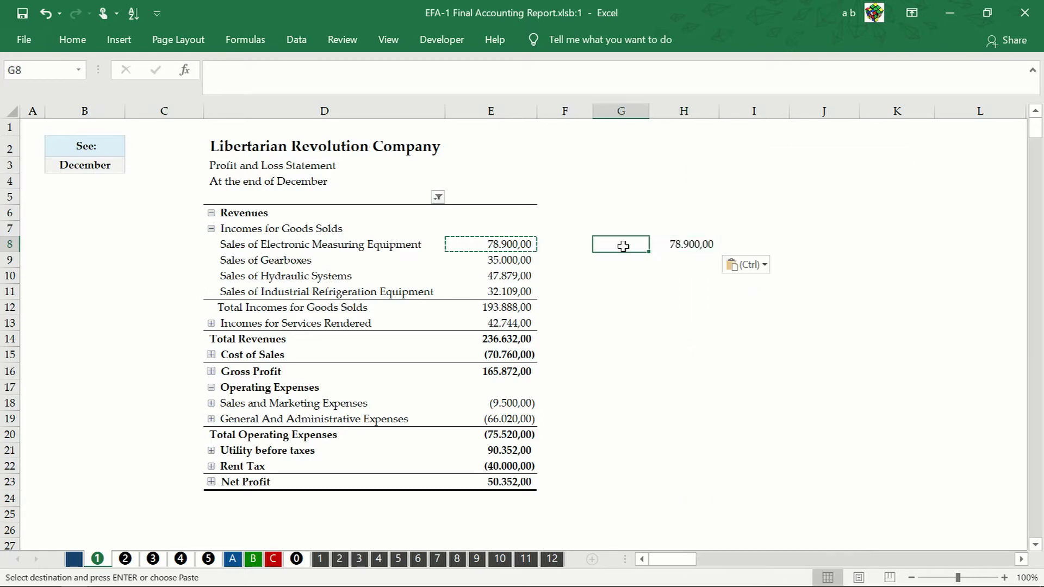
type("Sales")
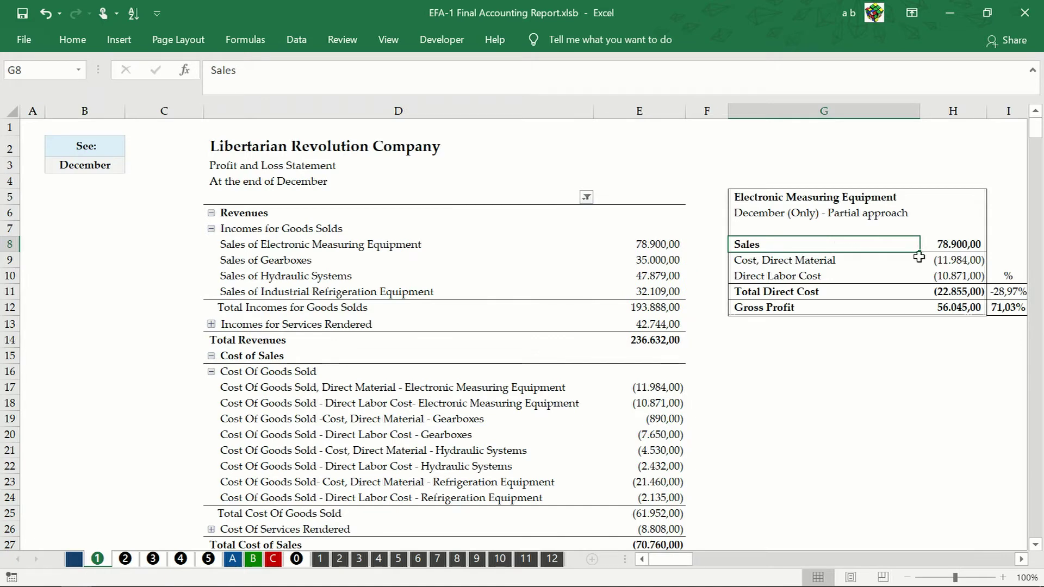
left_click_drag(924, 260, 940, 275)
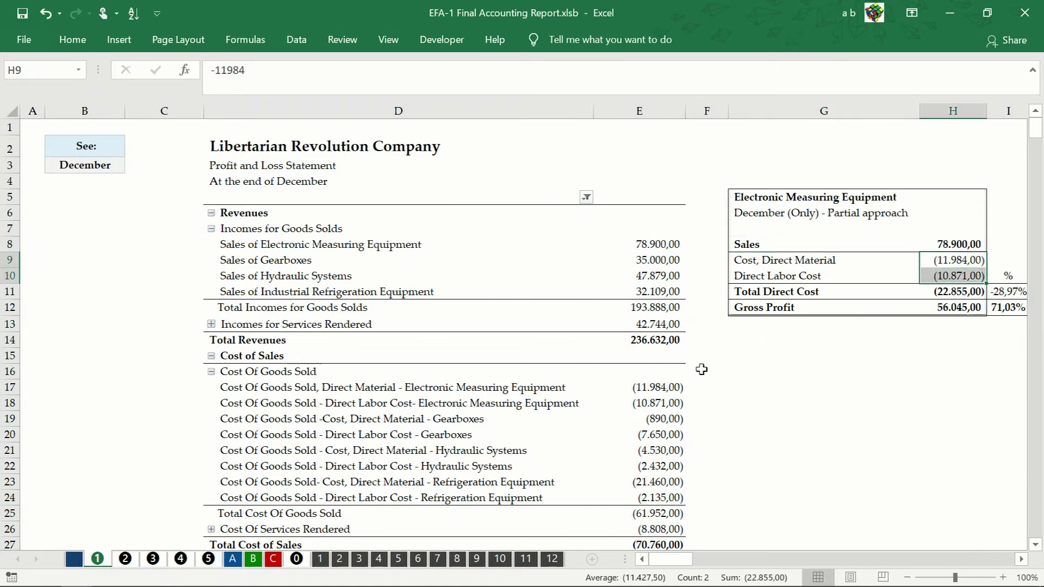
left_click_drag(654, 392, 661, 402)
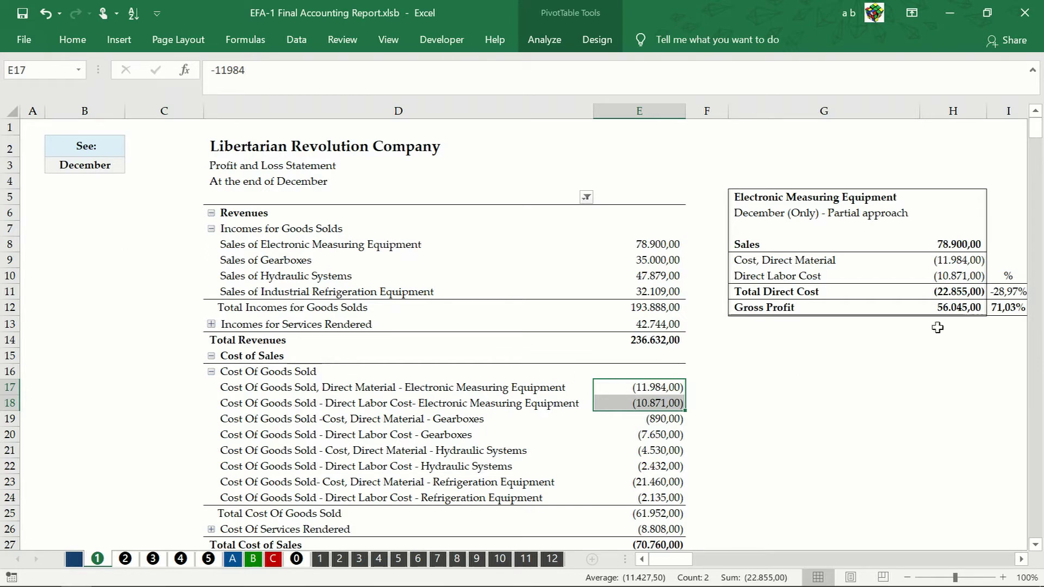
left_click(966, 295)
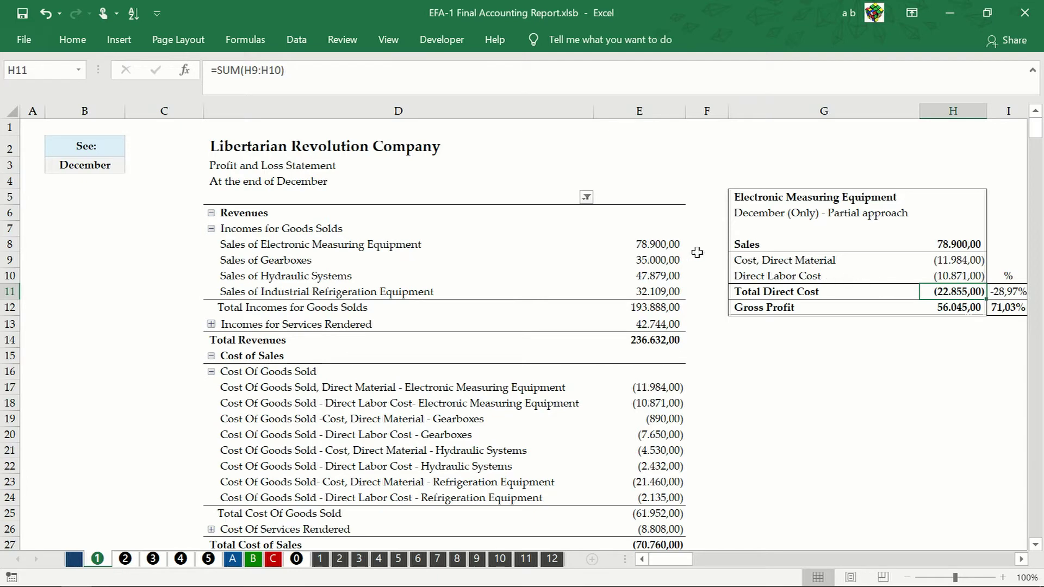
left_click(286, 70)
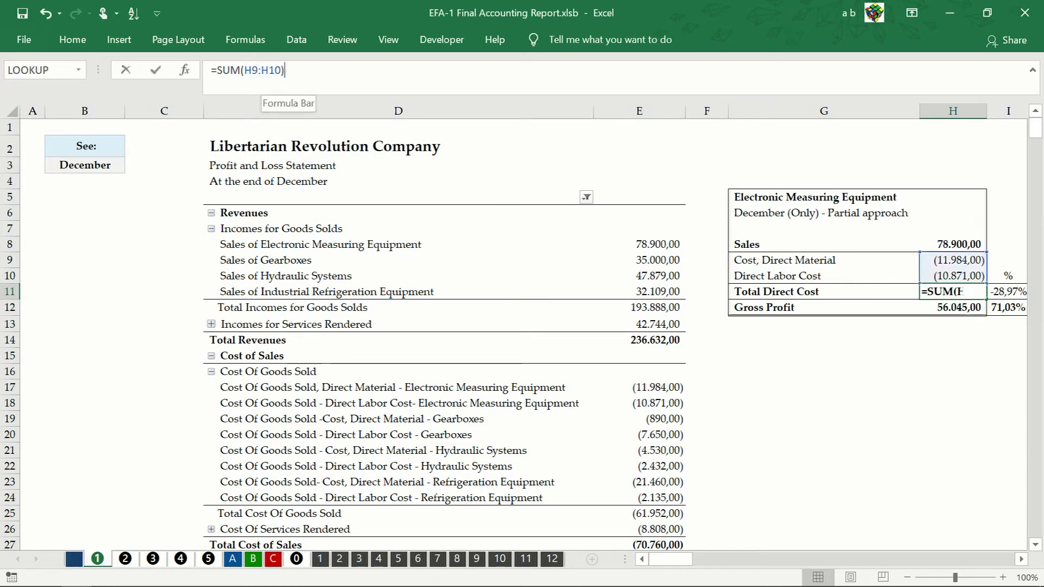
left_click(268, 70)
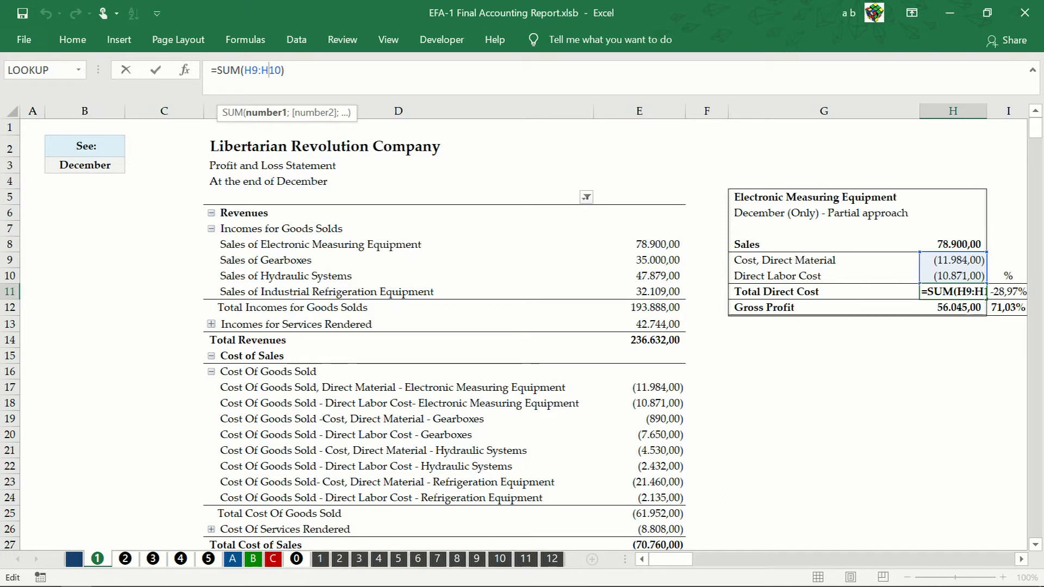
key("Escape")
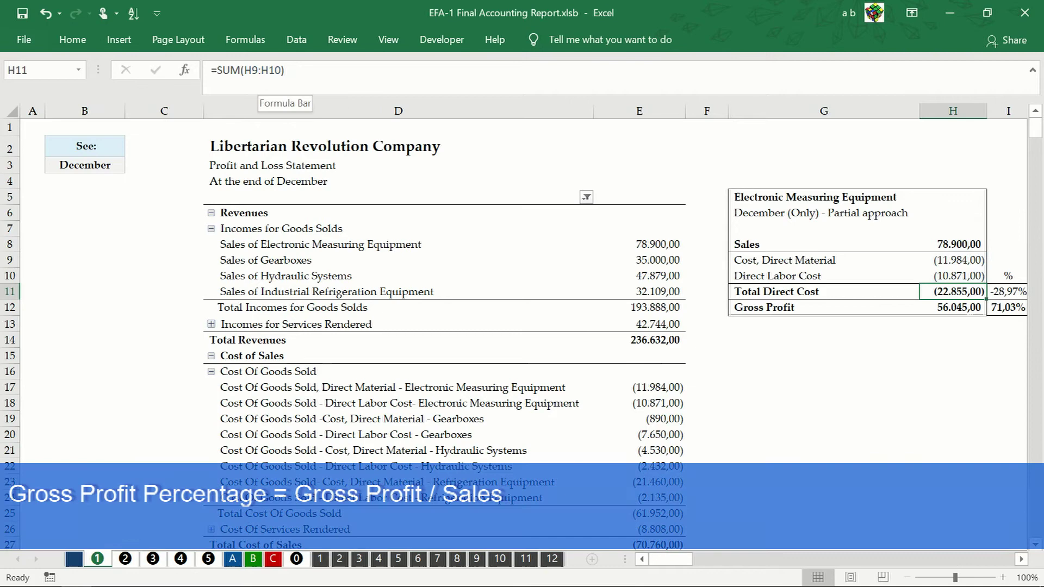
left_click(955, 311)
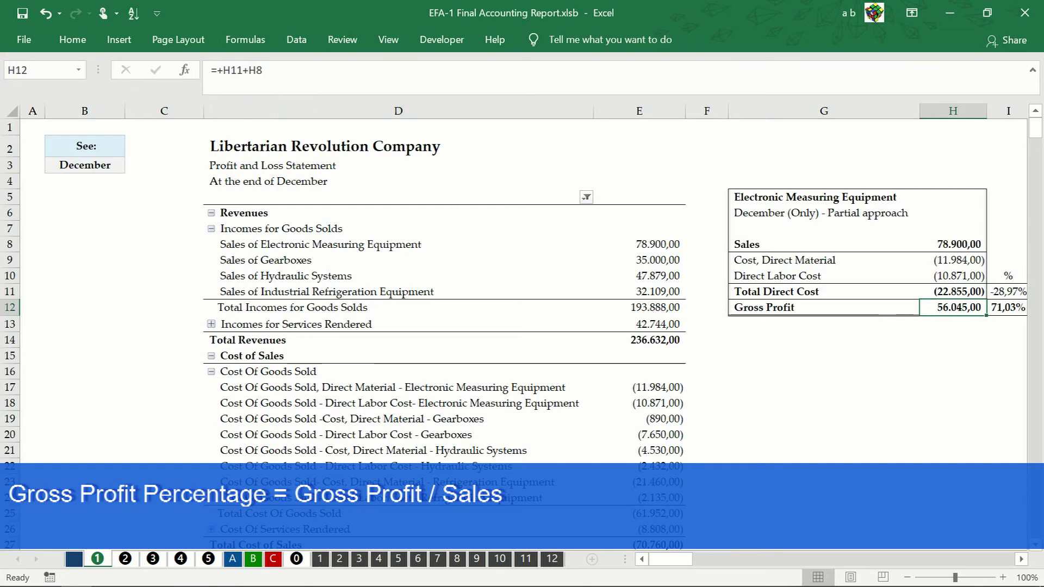
left_click(251, 76)
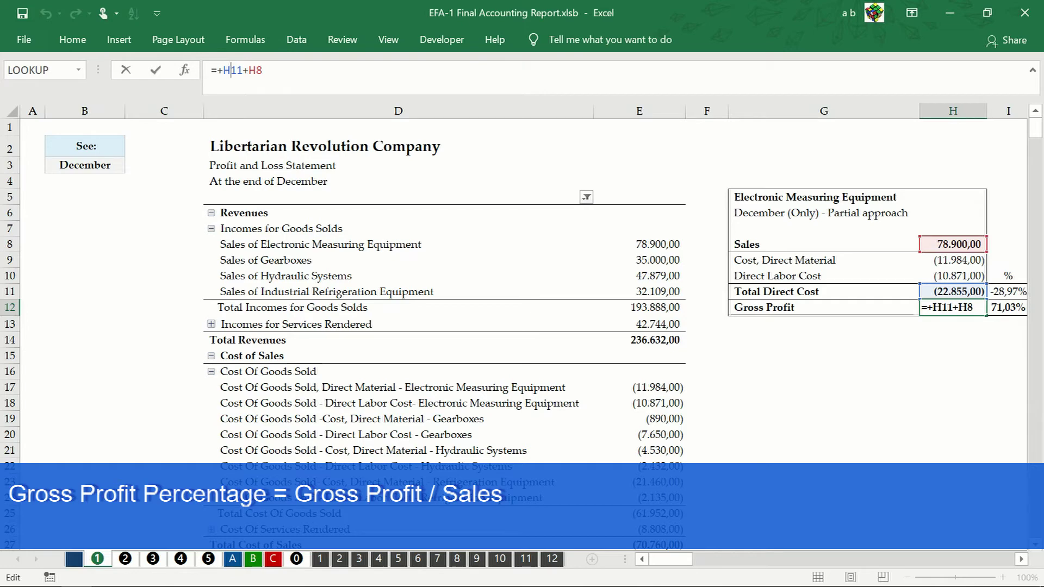
key("Escape")
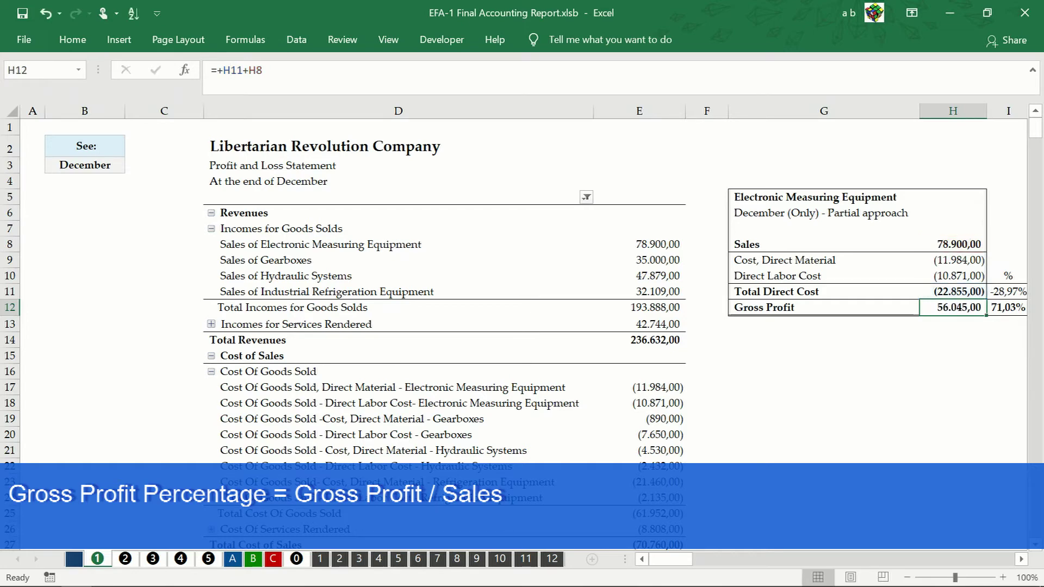
key("Right")
left_click(236, 85)
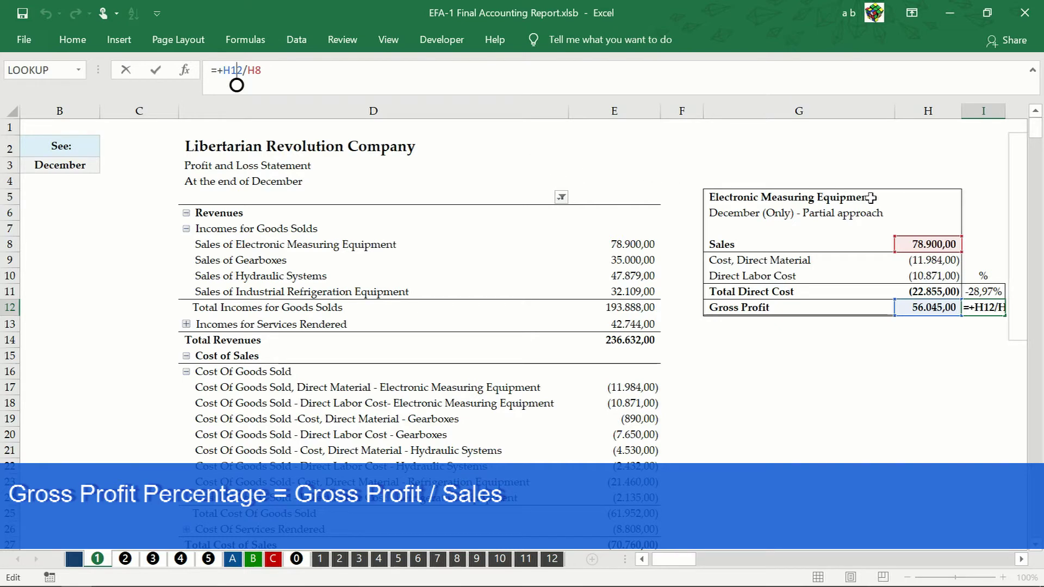
key("ctrl+Return")
left_click(987, 292)
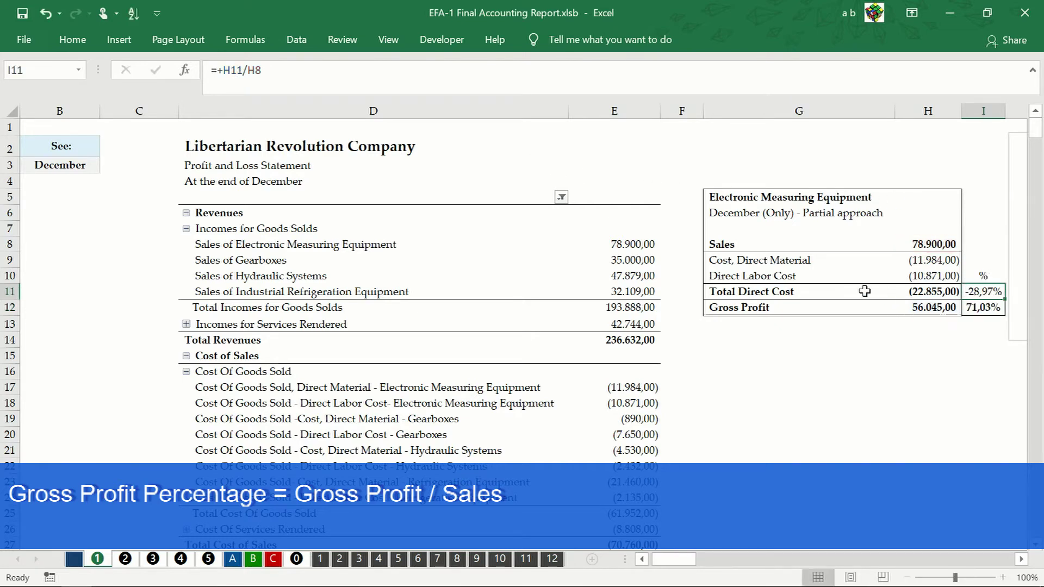
left_click(248, 70)
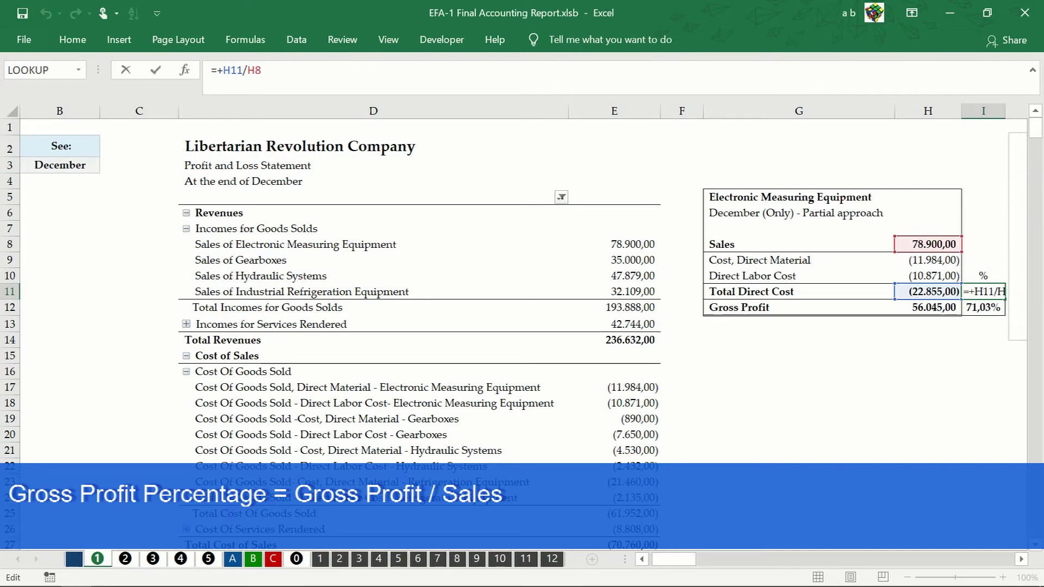
key("ctrl+Return")
left_click(1020, 559)
left_click(1021, 559)
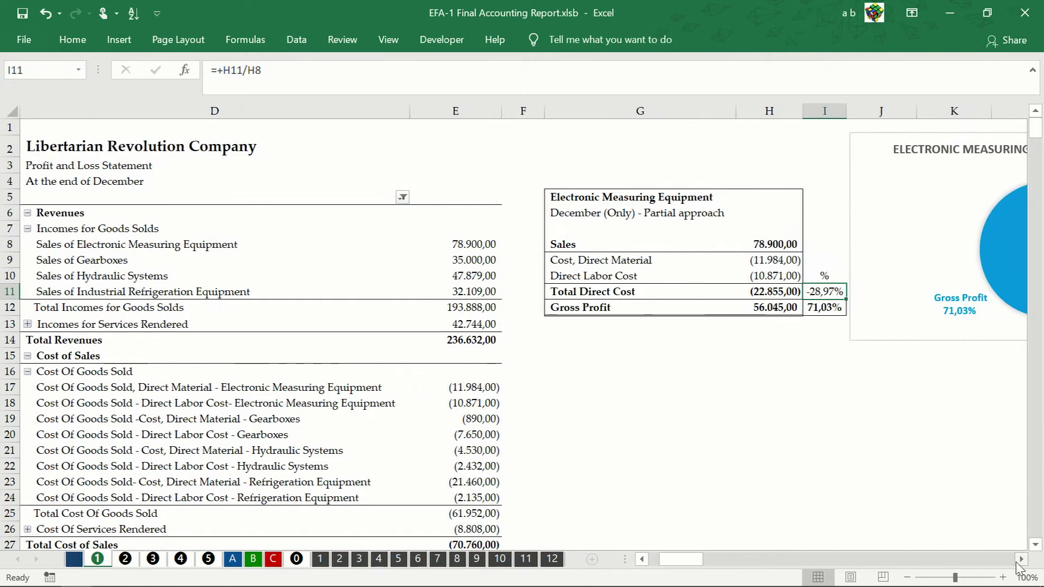
left_click(1021, 559)
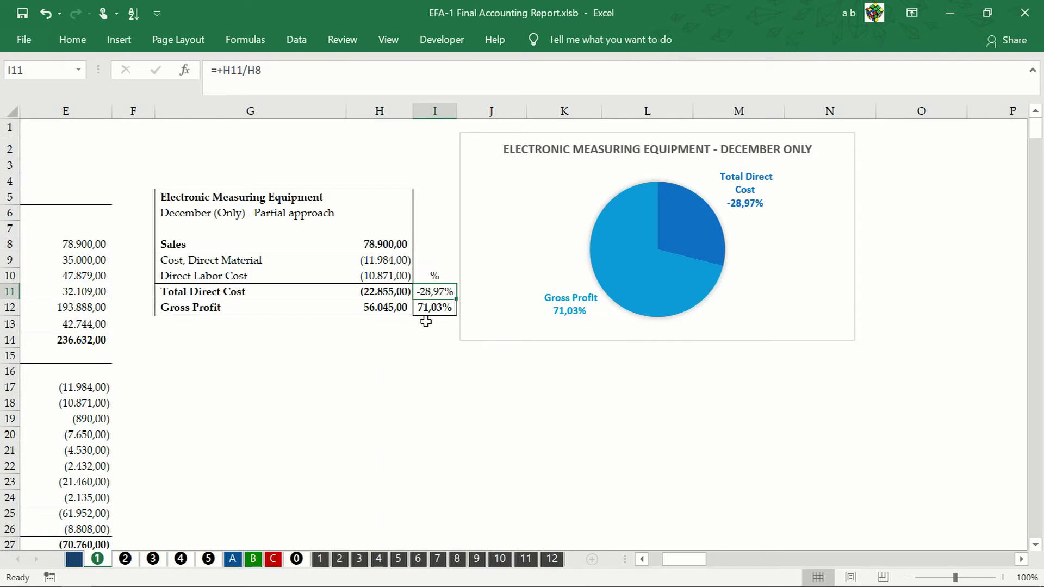
left_click(295, 559)
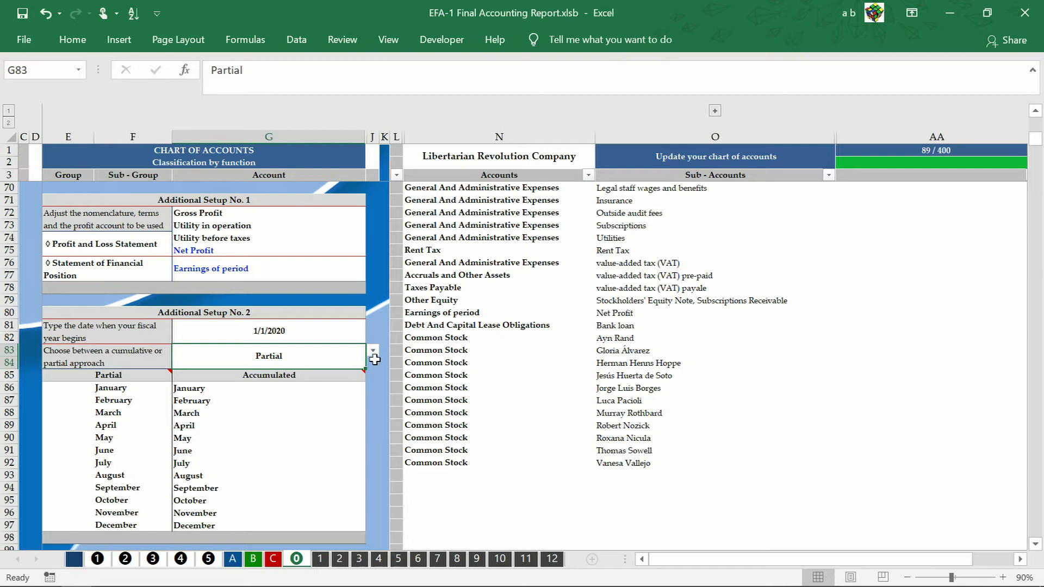
left_click(373, 351)
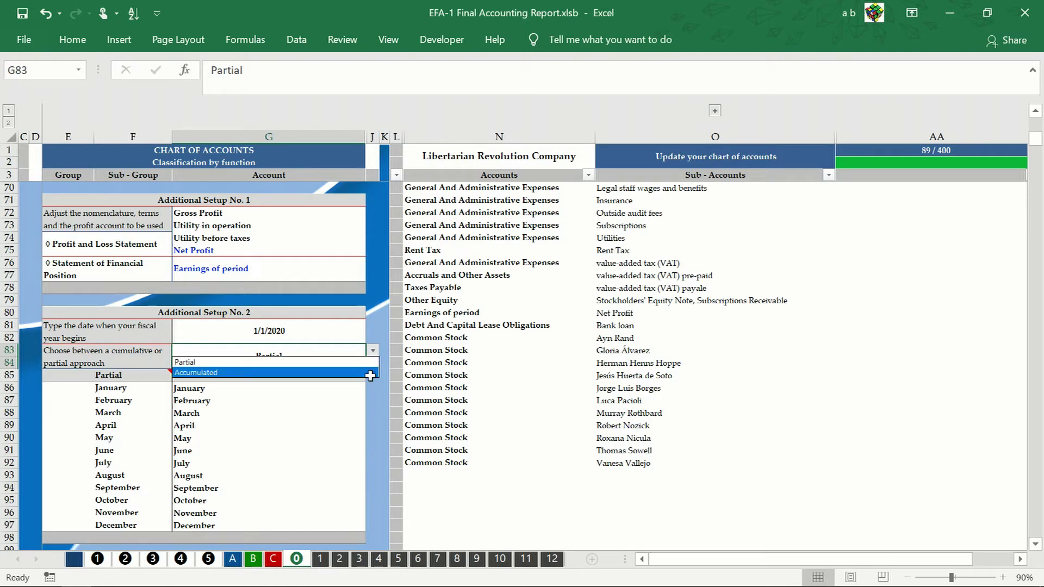
left_click(370, 372)
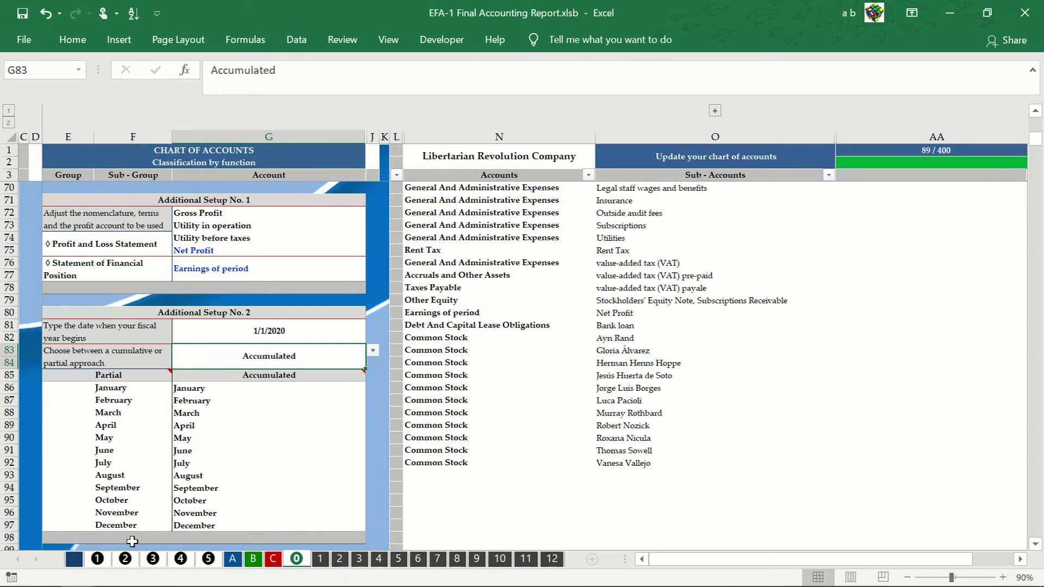
left_click(97, 559)
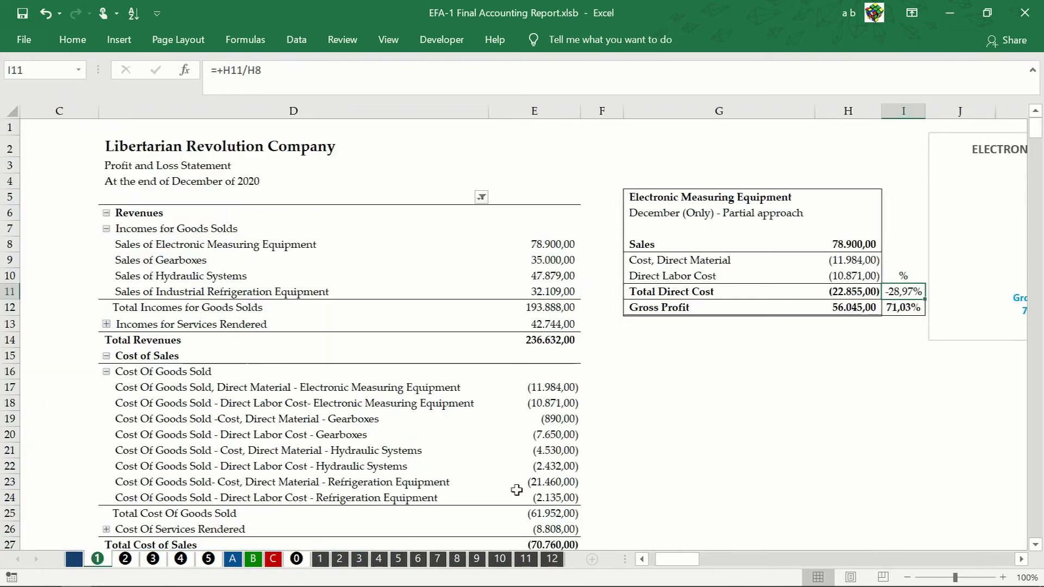
left_click(308, 43)
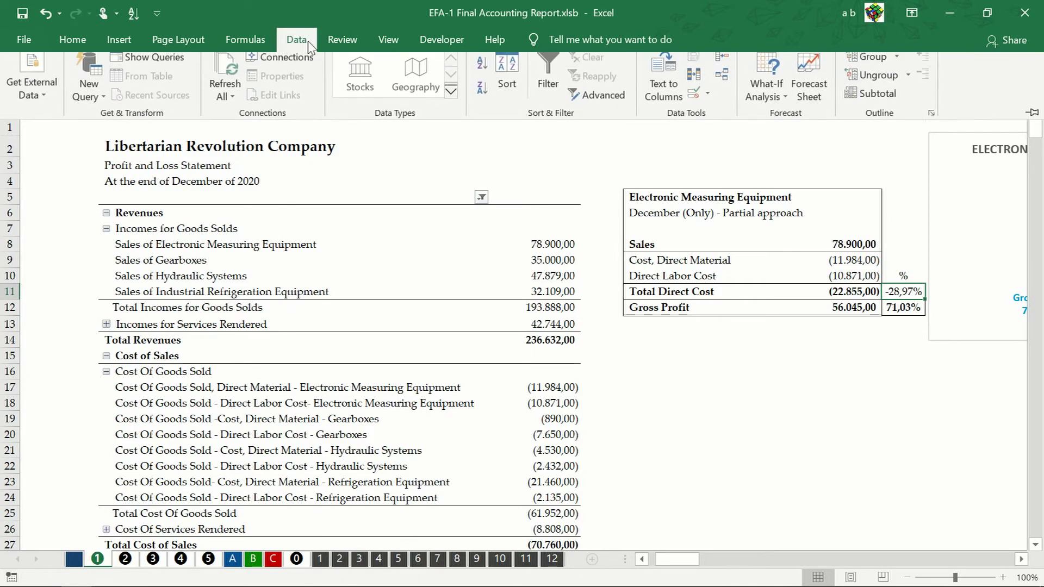
left_click(228, 83)
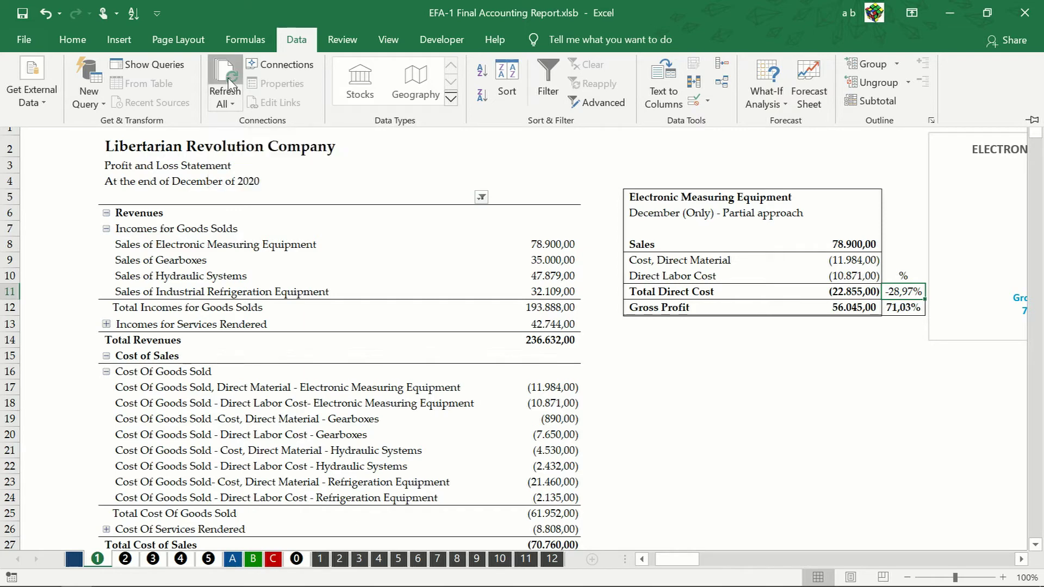
left_click(558, 246)
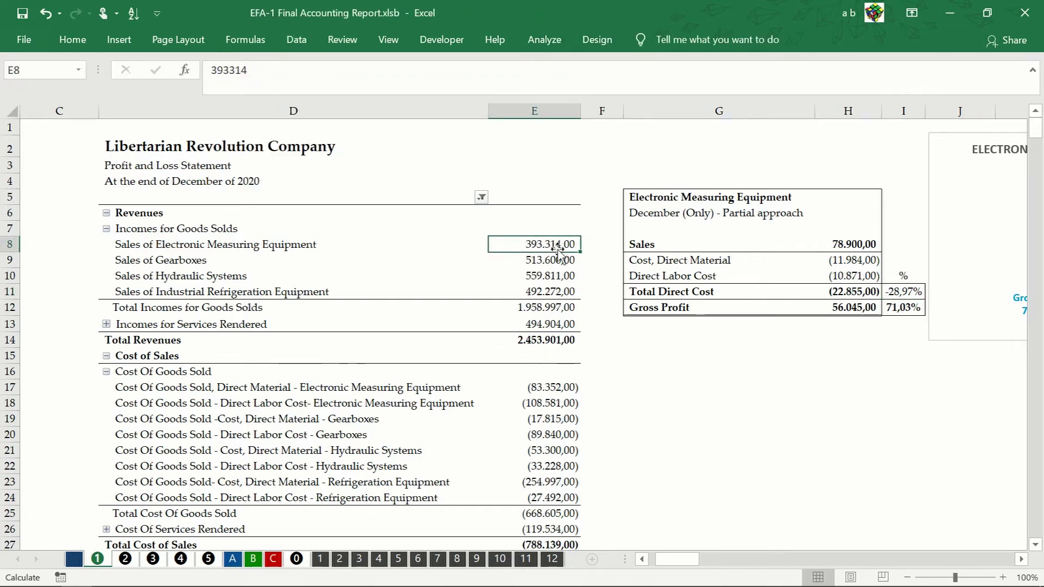
right_click(558, 245)
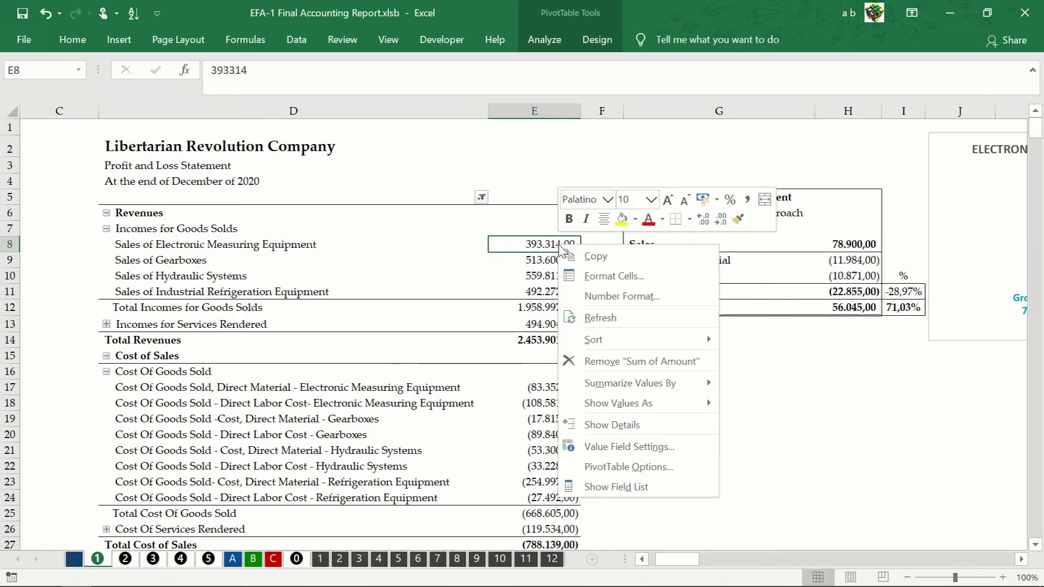
left_click(595, 256)
right_click(867, 390)
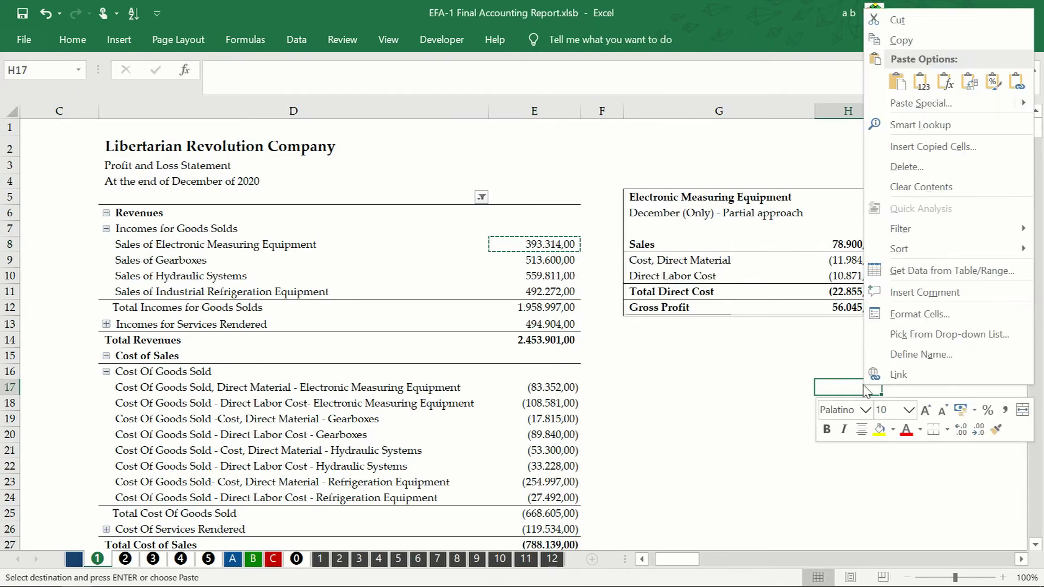
left_click(920, 81)
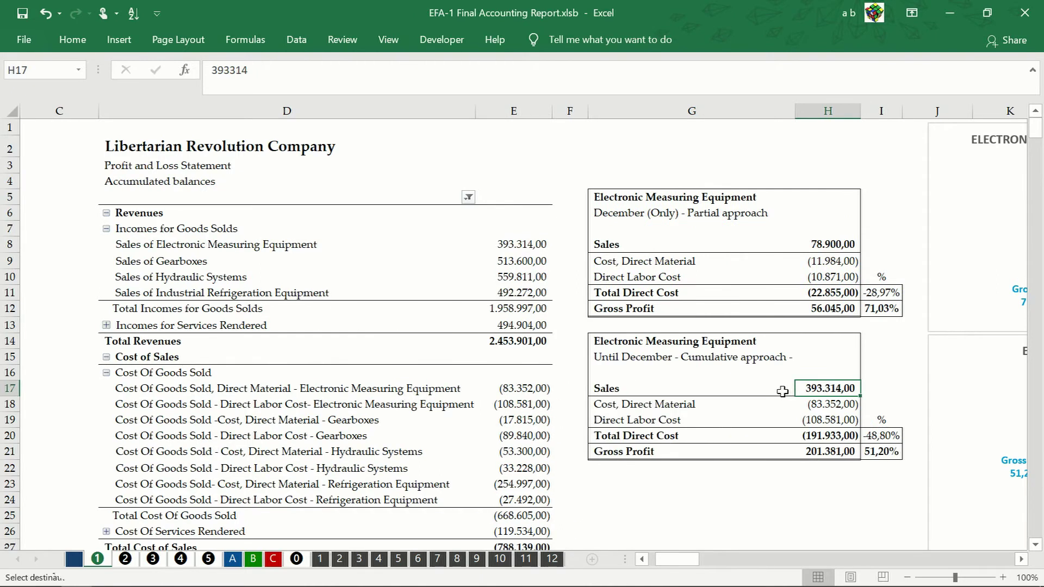
key("Escape")
left_click_drag(304, 404, 511, 388)
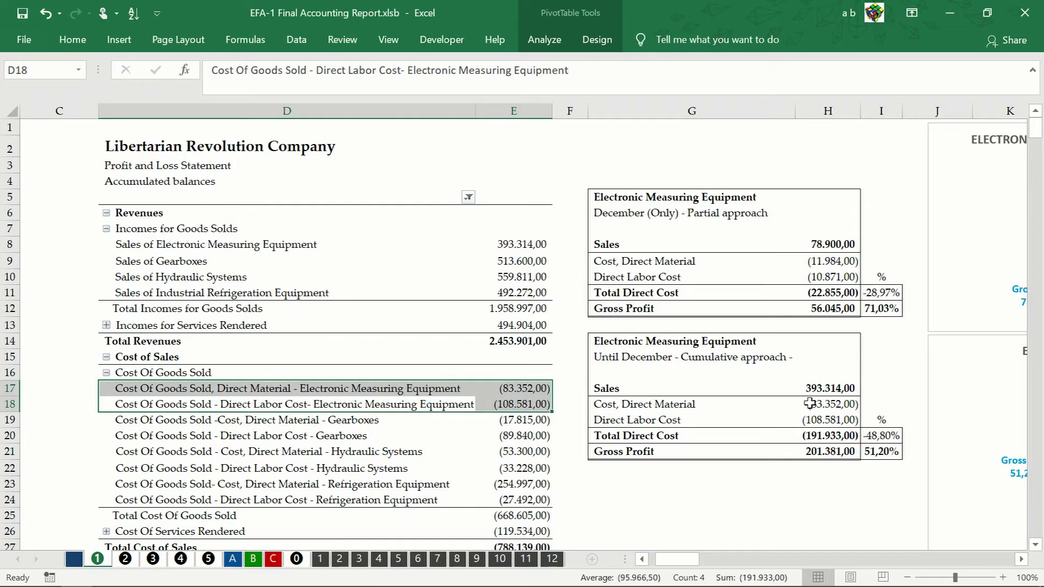
left_click_drag(810, 403, 810, 423)
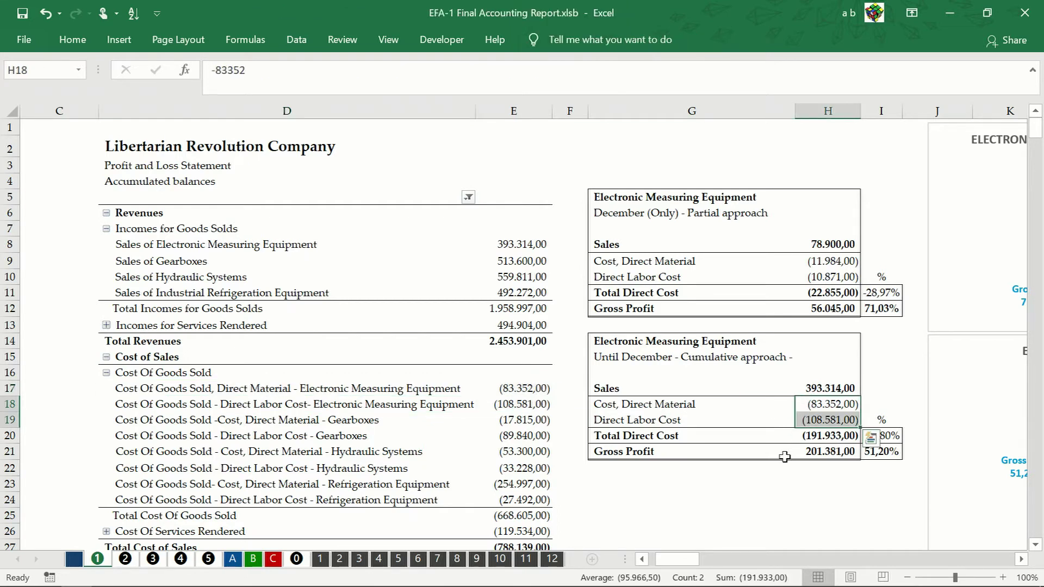
left_click(816, 443)
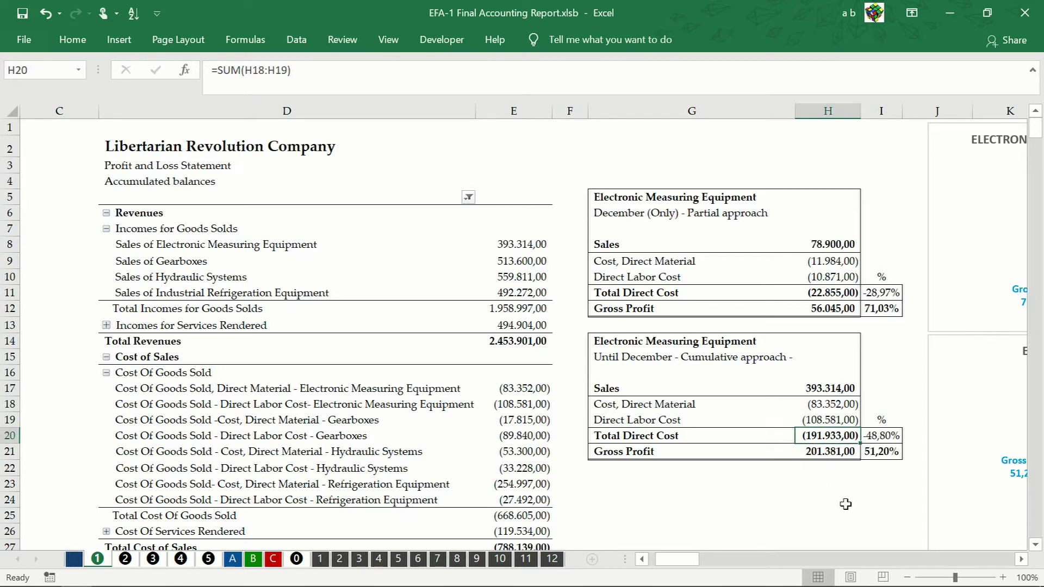
left_click(847, 455)
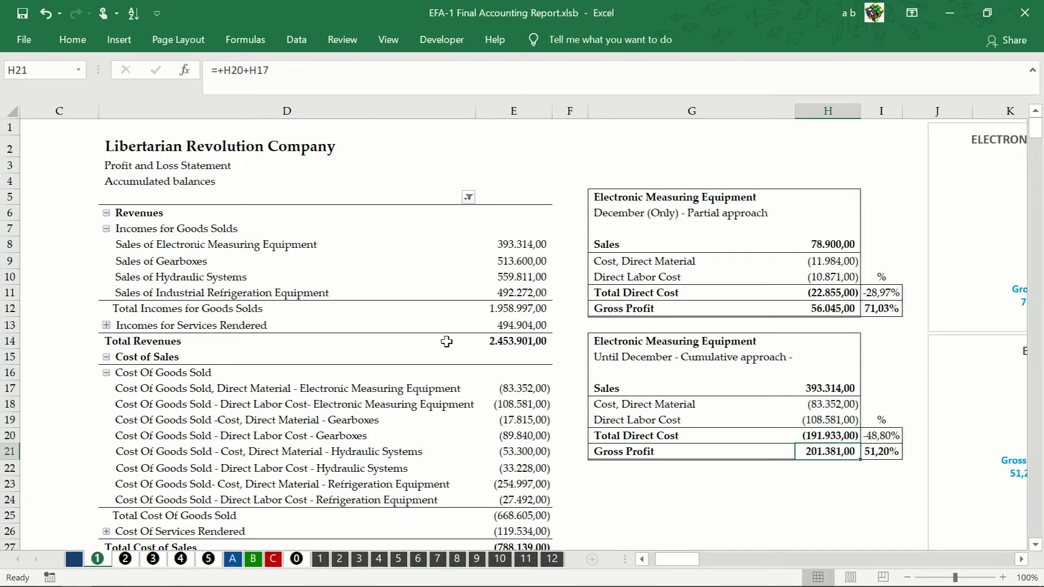
left_click(243, 70)
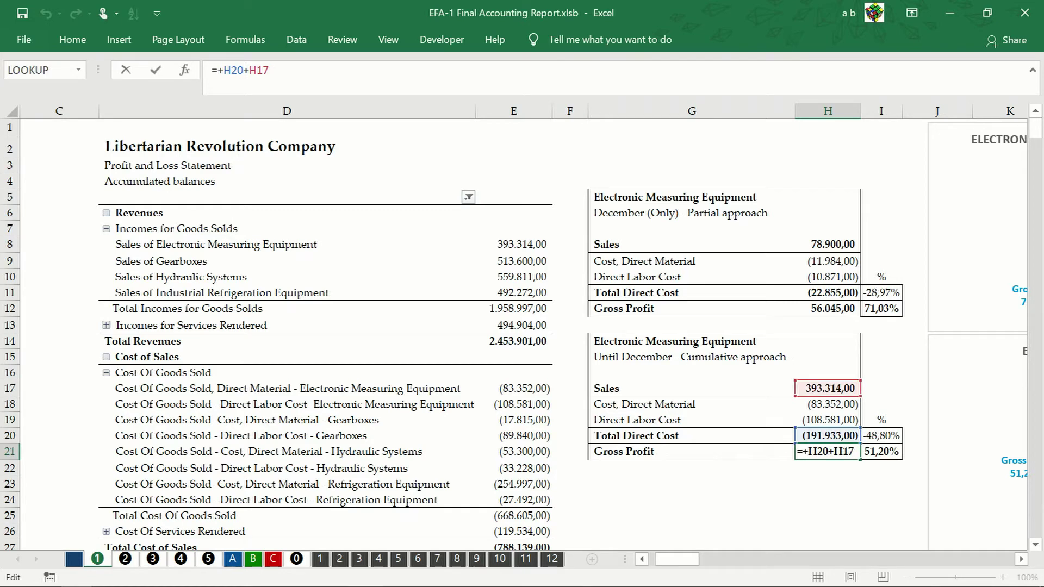
left_click(889, 456)
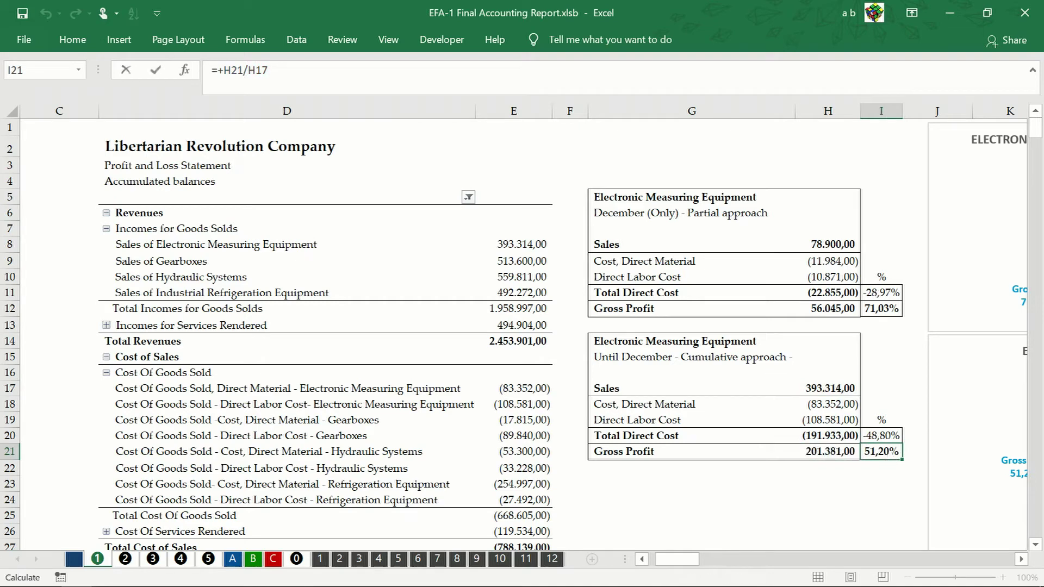
double_click(889, 455)
key("Escape")
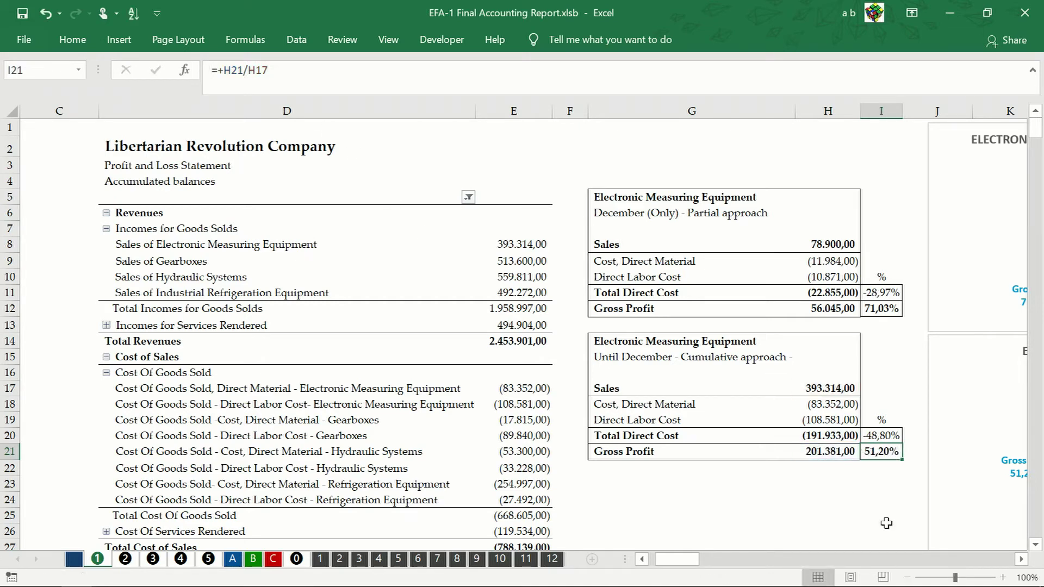
left_click(1020, 559)
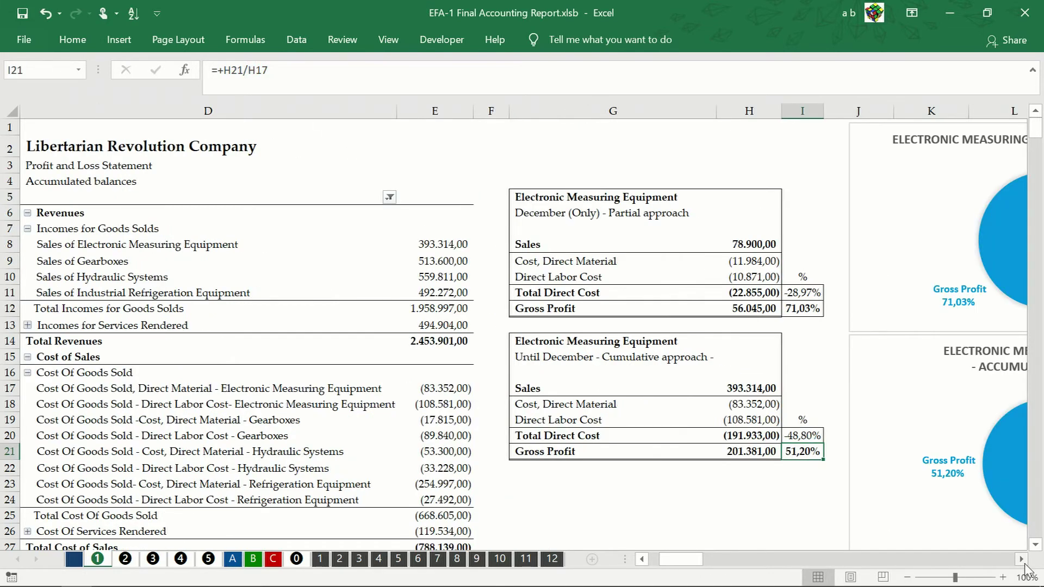
left_click(1022, 560)
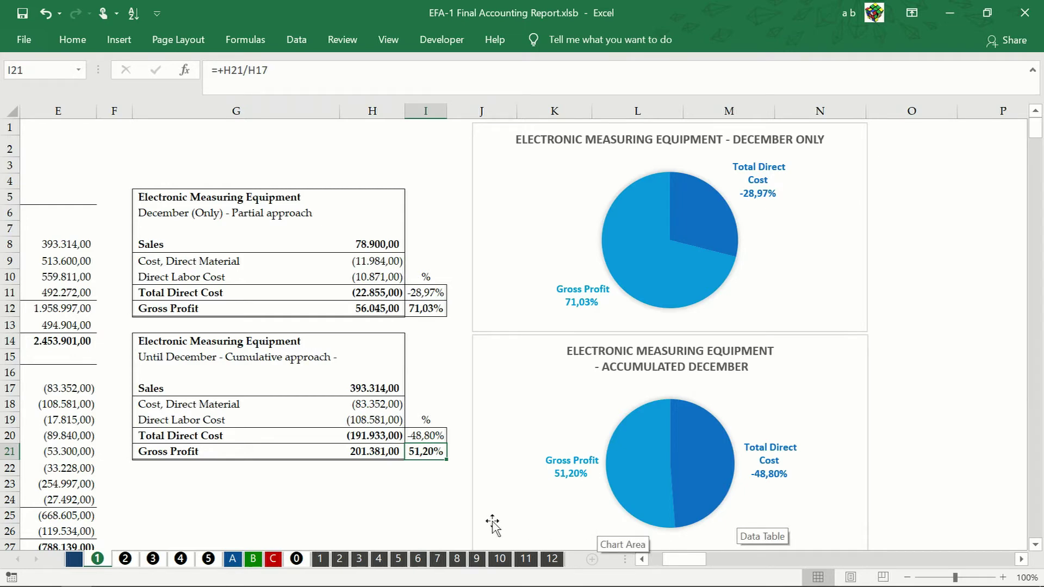
left_click(232, 559)
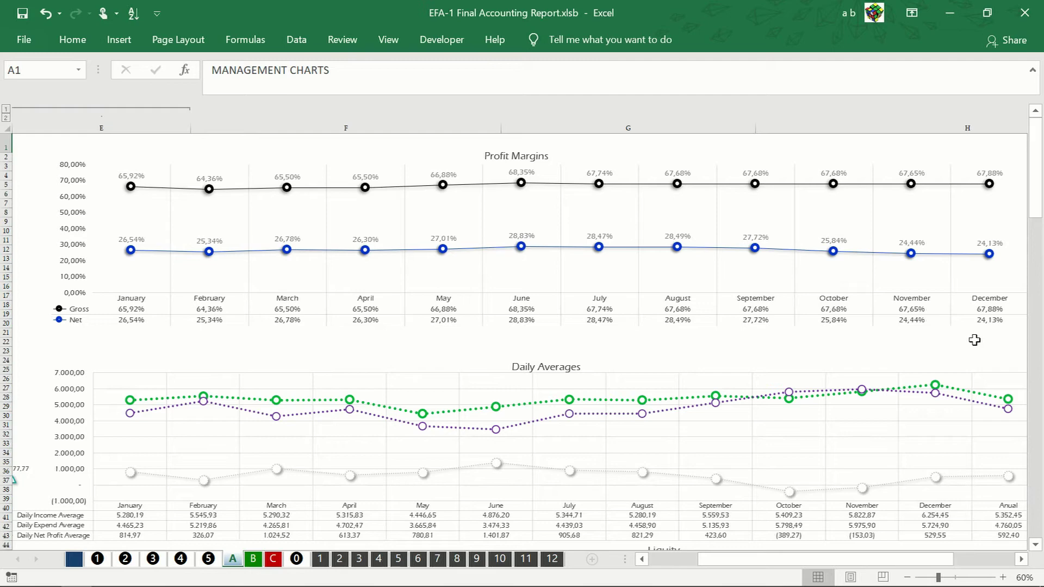
scroll(957, 337, "right", 3)
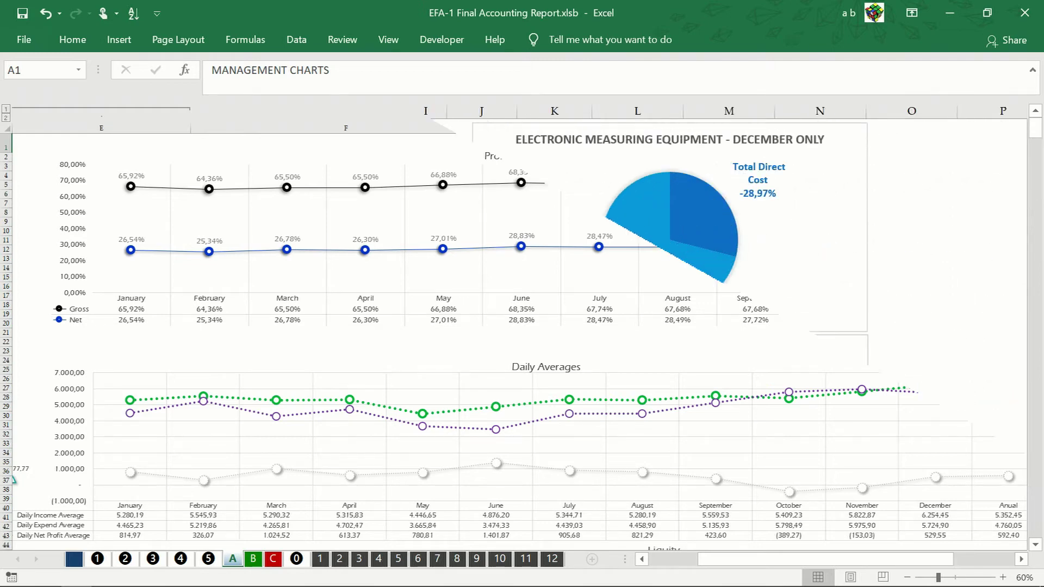
left_click(424, 500)
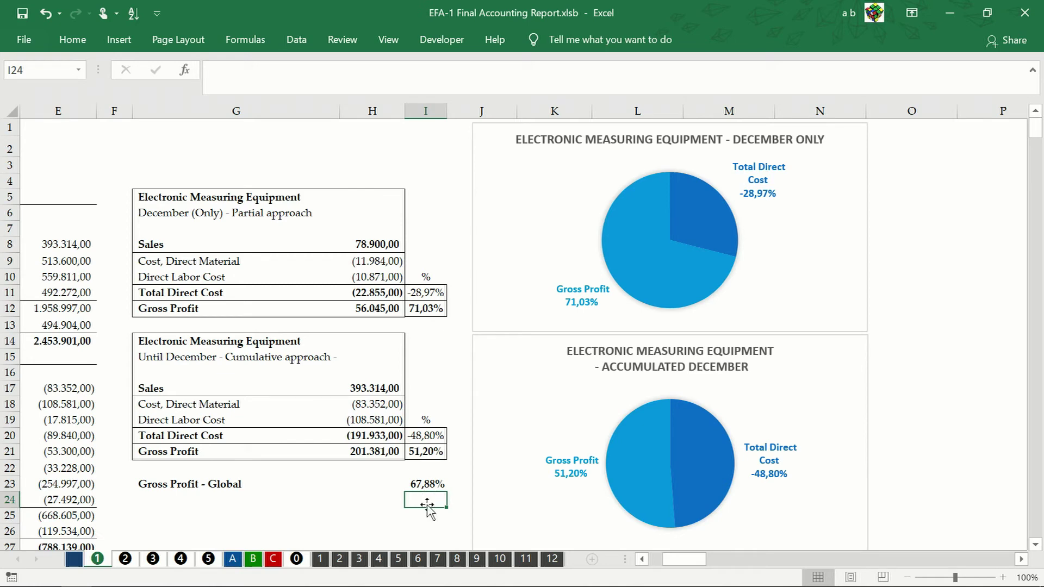
left_click_drag(114, 95, 870, 133)
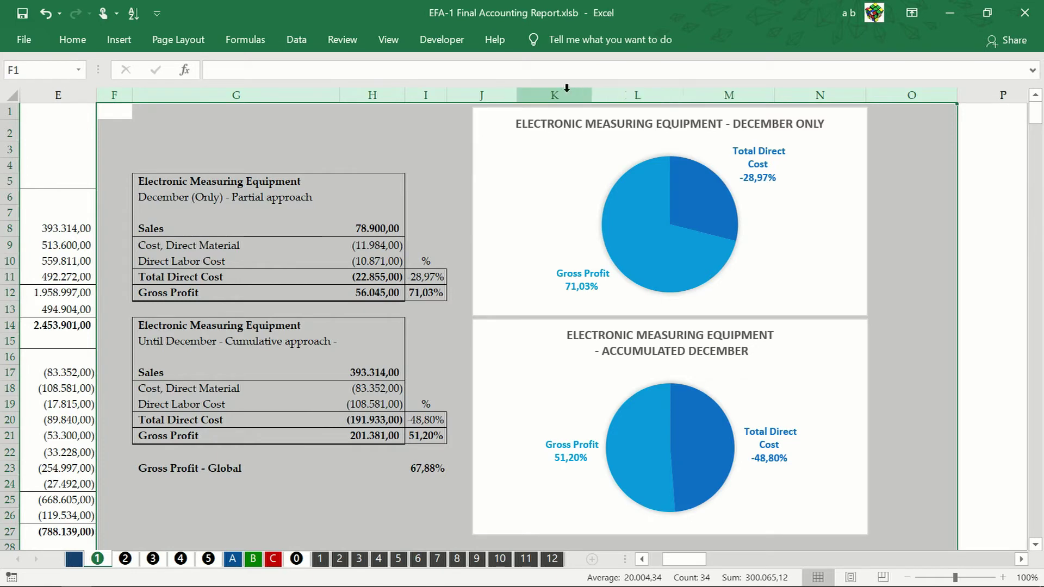
left_click(296, 41)
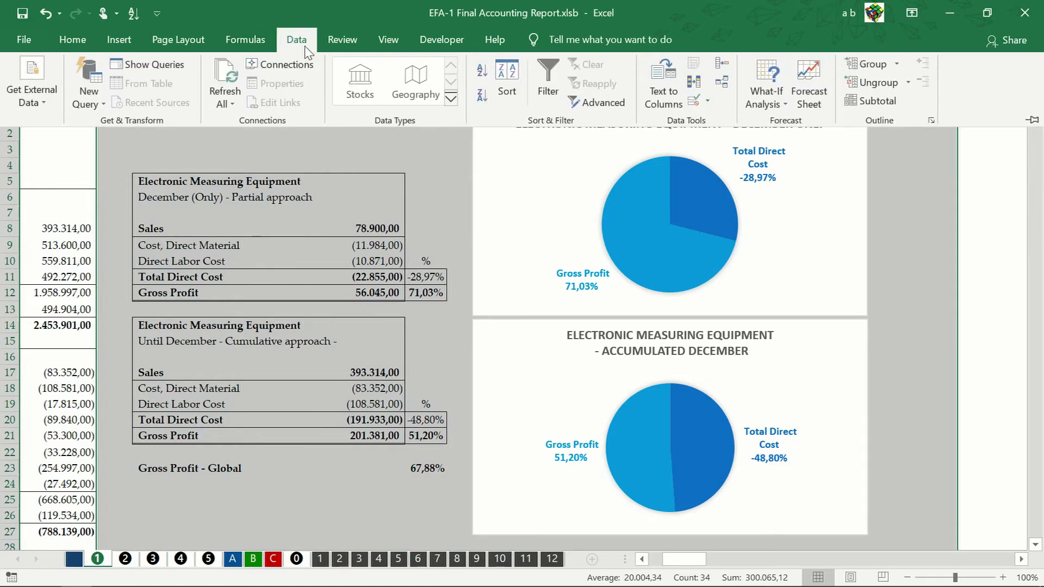
left_click(855, 69)
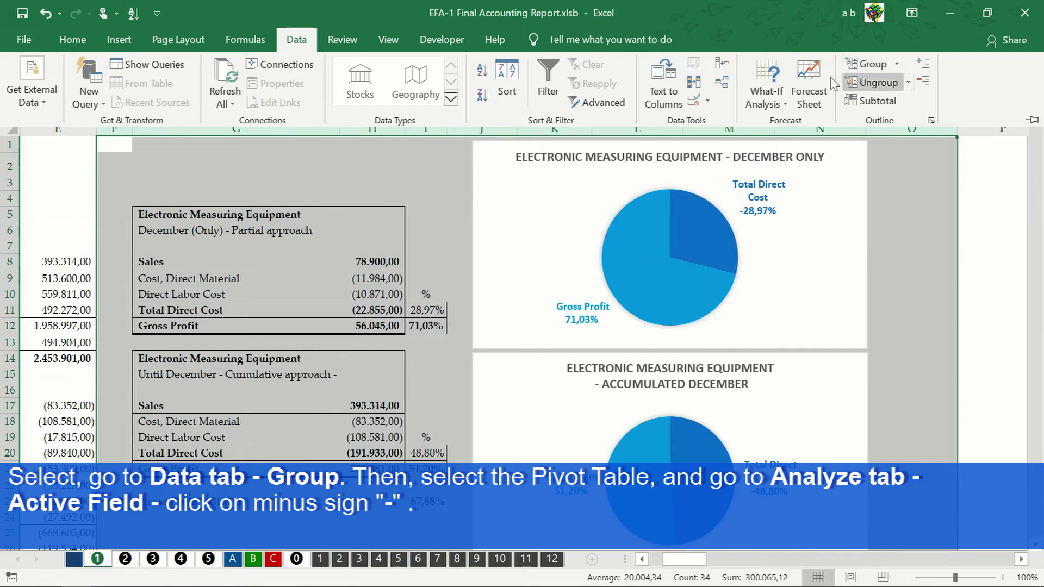
left_click(181, 202)
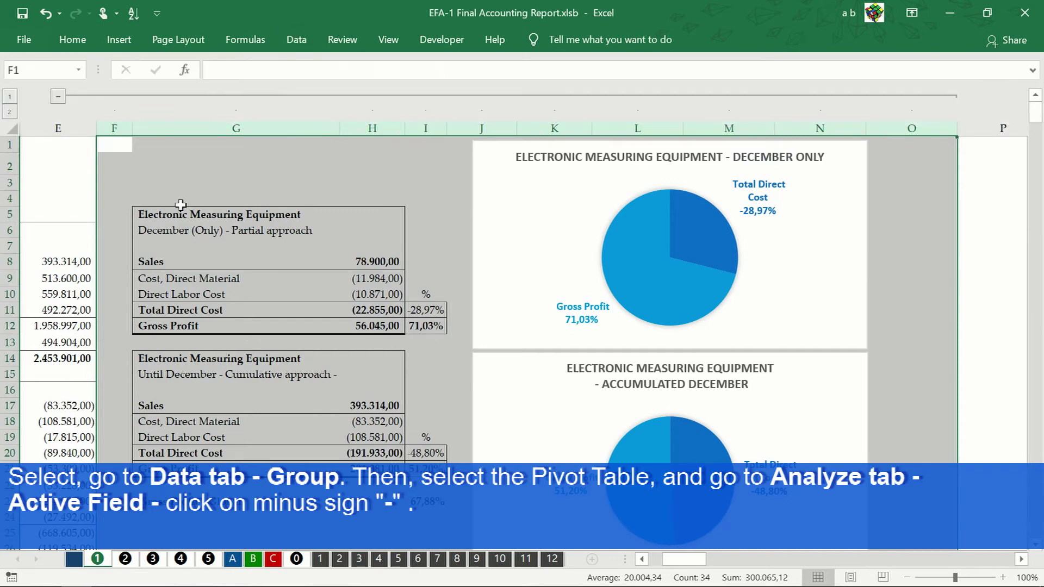
left_click(58, 97)
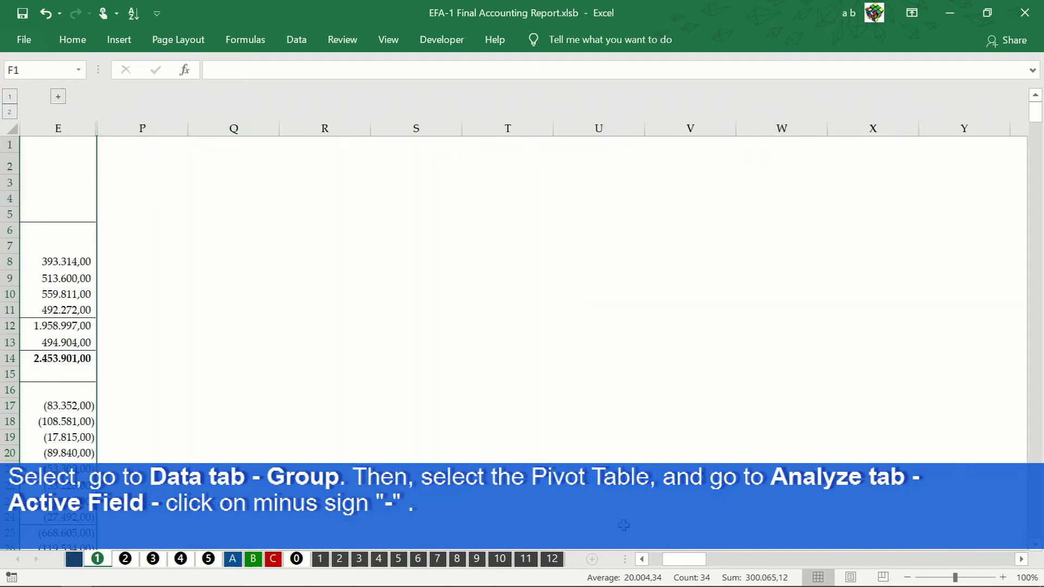
left_click(643, 560)
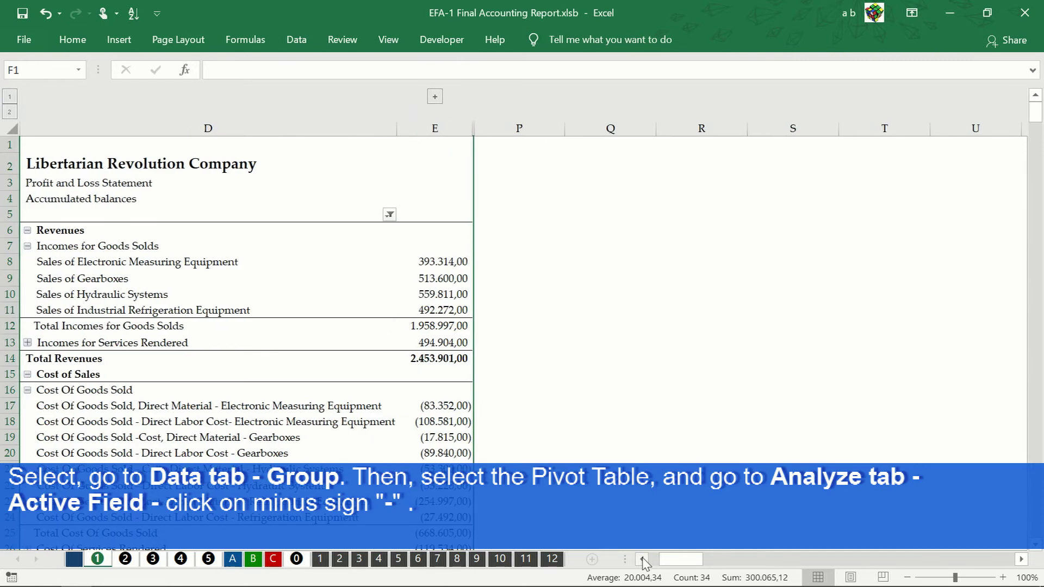
left_click(643, 560)
left_click(643, 560)
left_click(643, 560)
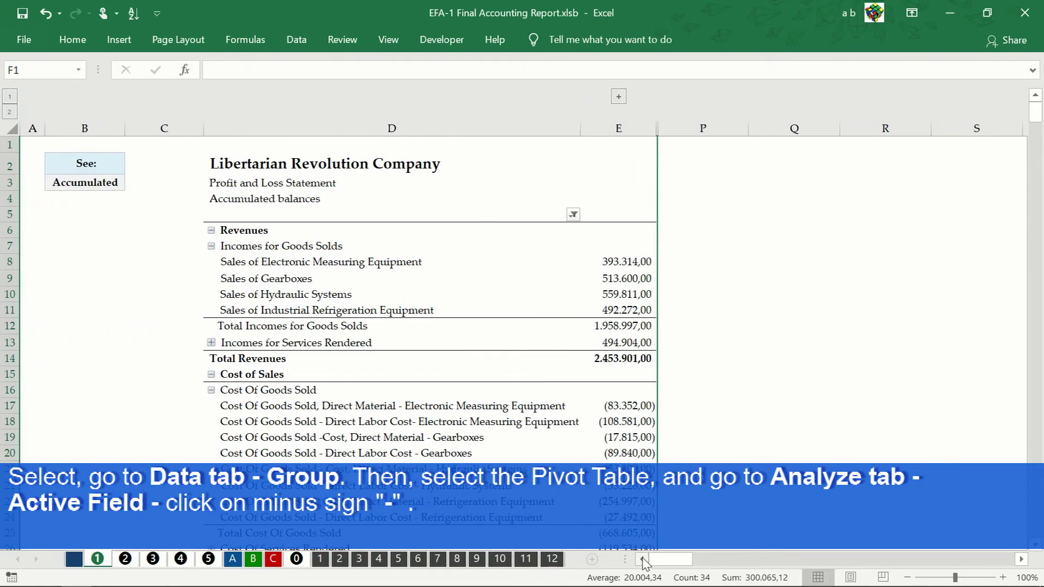
left_click(237, 240)
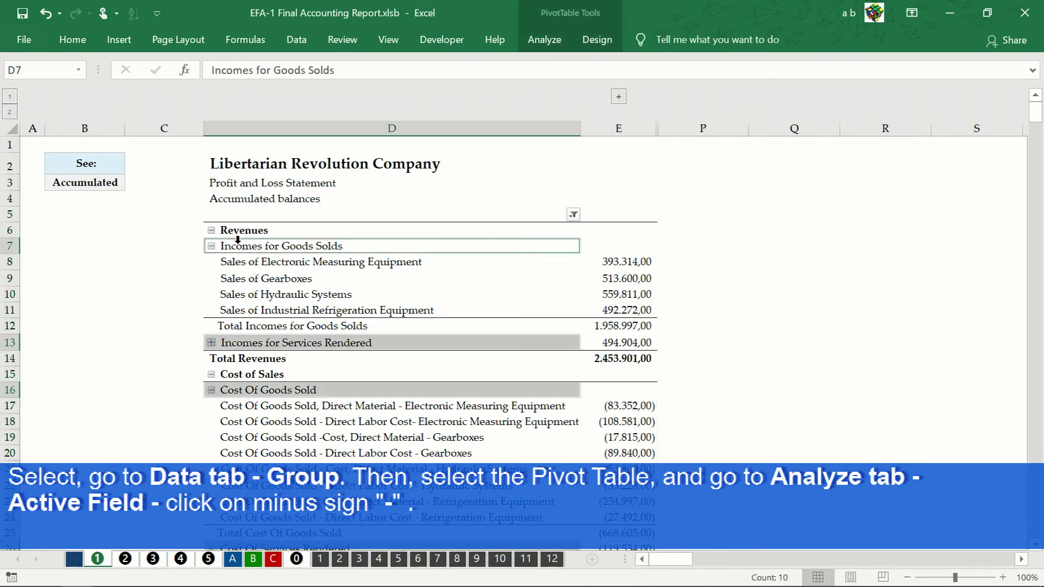
left_click(553, 43)
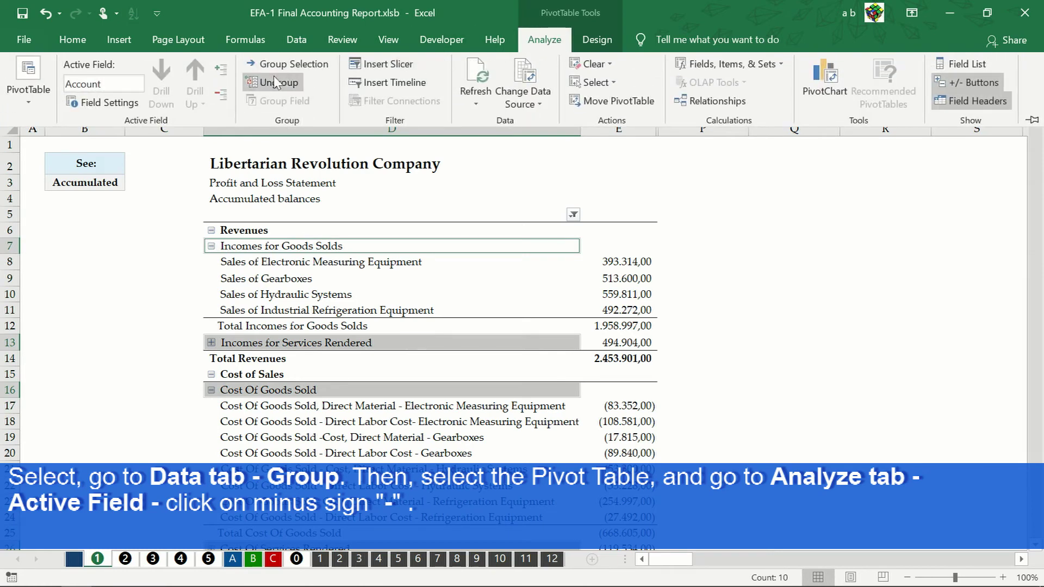
left_click(220, 99)
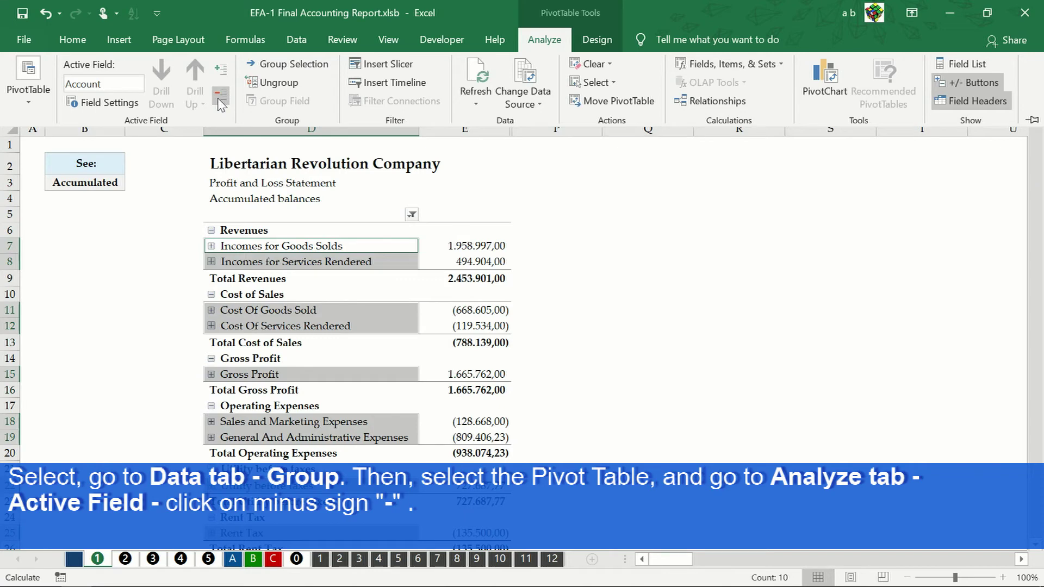
left_click(220, 102)
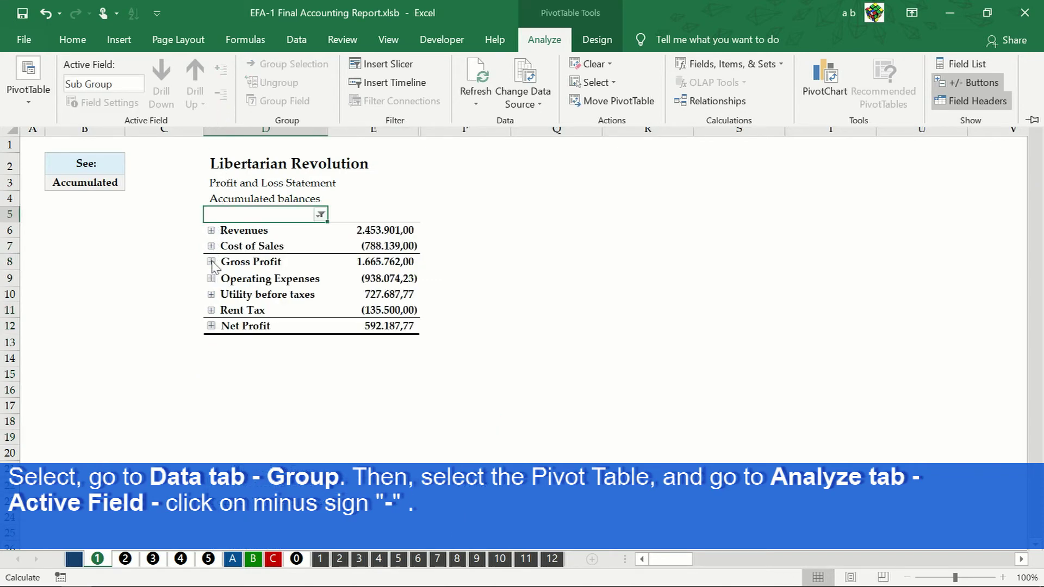
key("Escape")
left_click(211, 278)
left_click(137, 196)
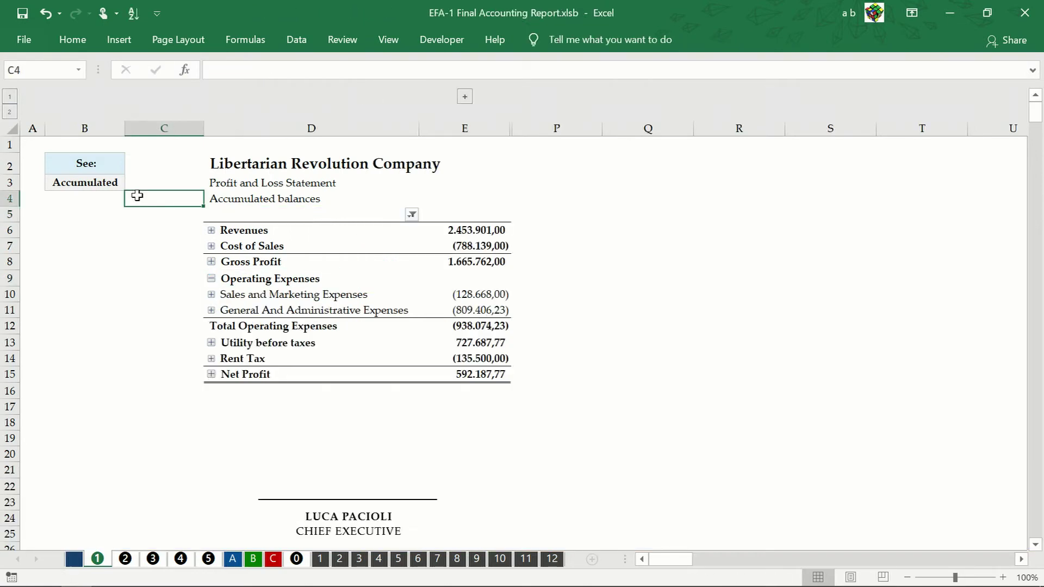
left_click(492, 214)
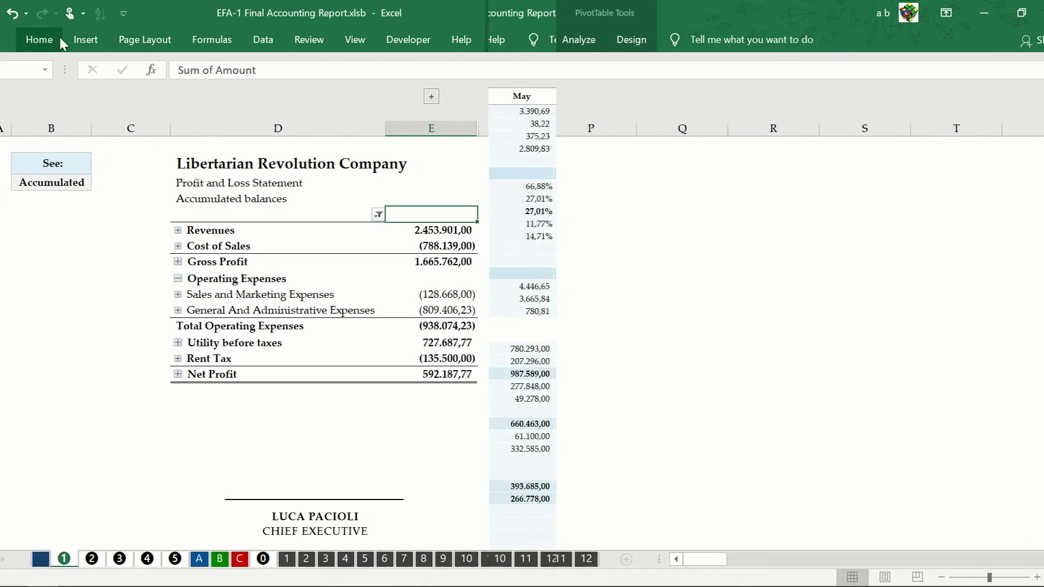
left_click(65, 40)
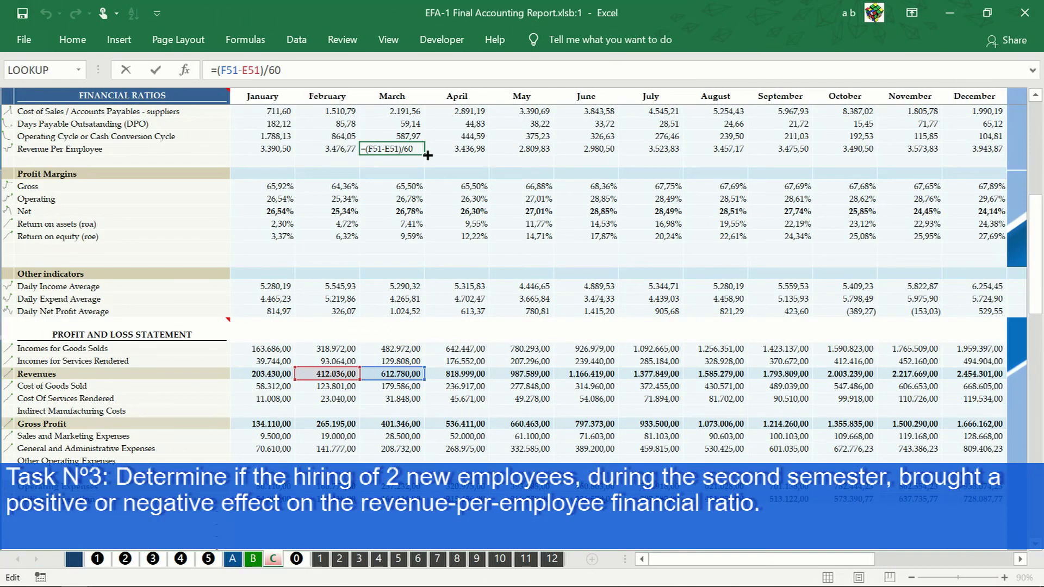
left_click_drag(428, 155, 1010, 156)
double_click(651, 148)
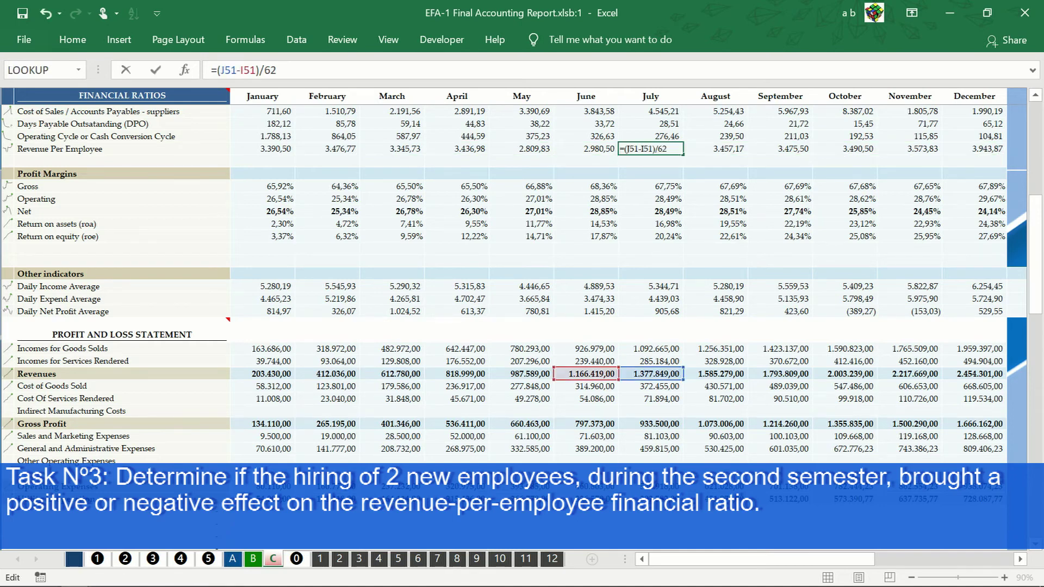
key("Return")
key("Return")
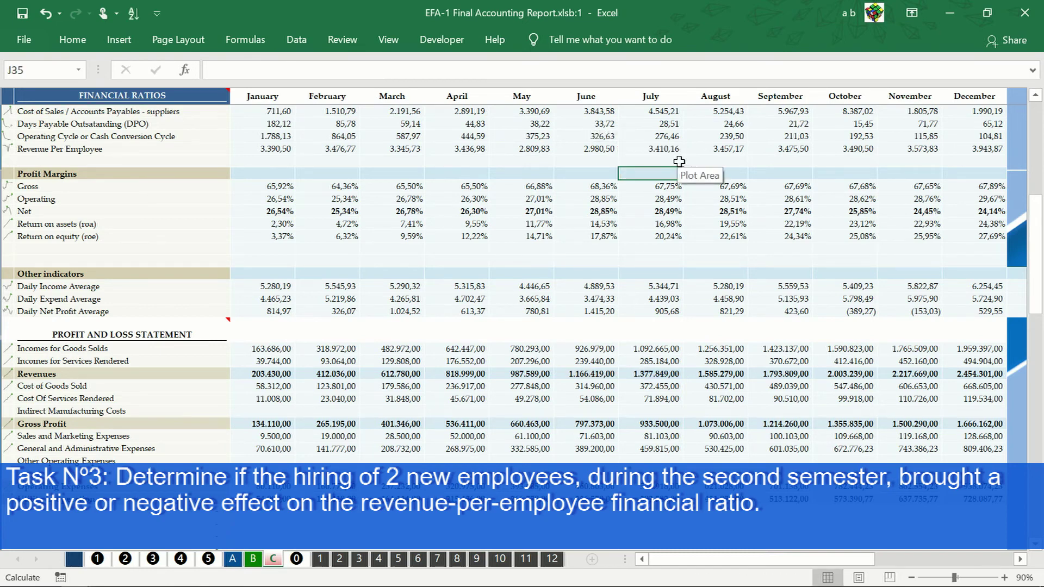
left_click(678, 151)
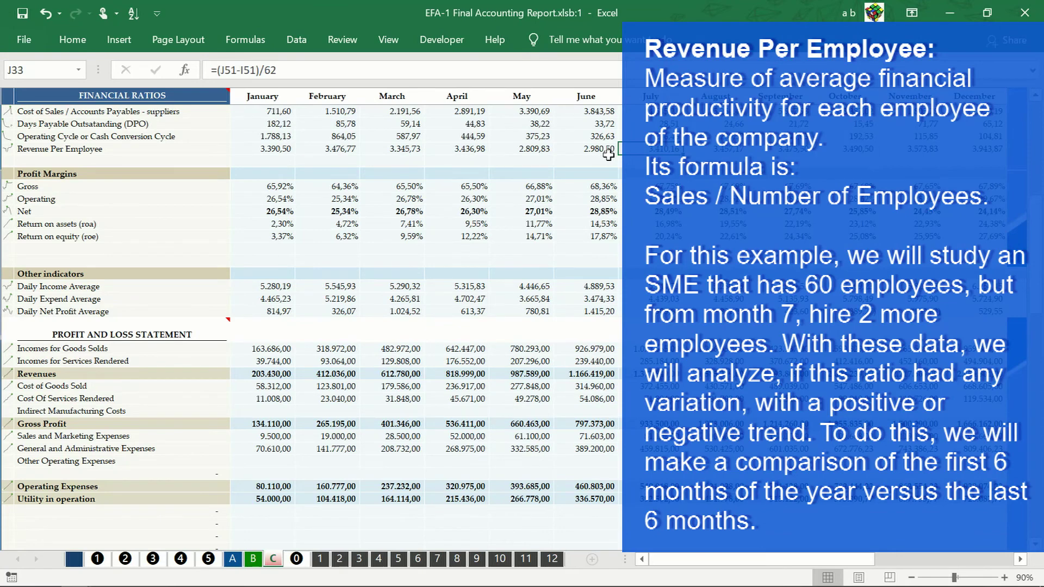
left_click_drag(686, 156, 977, 167)
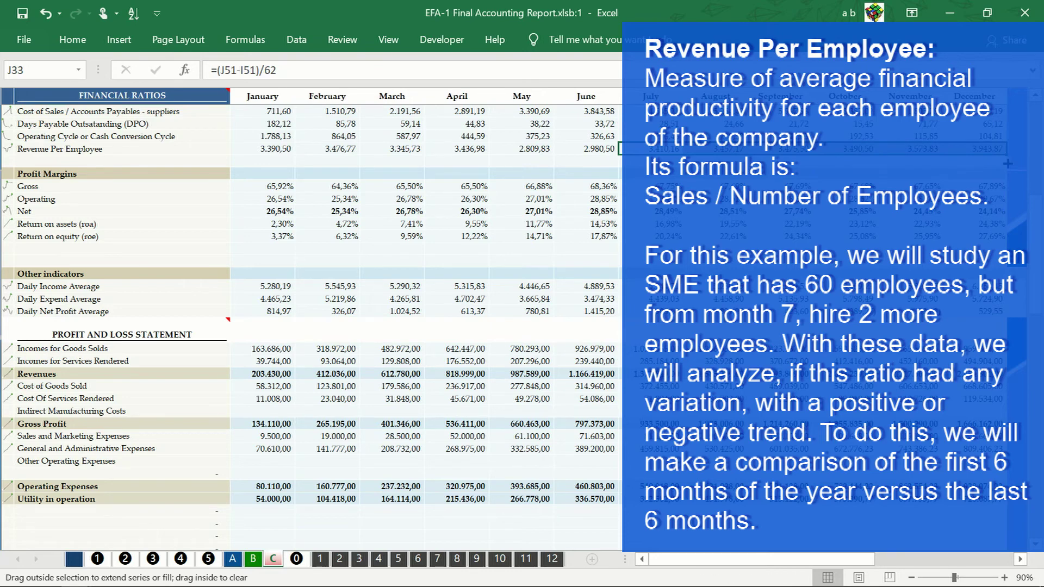
left_click(994, 150)
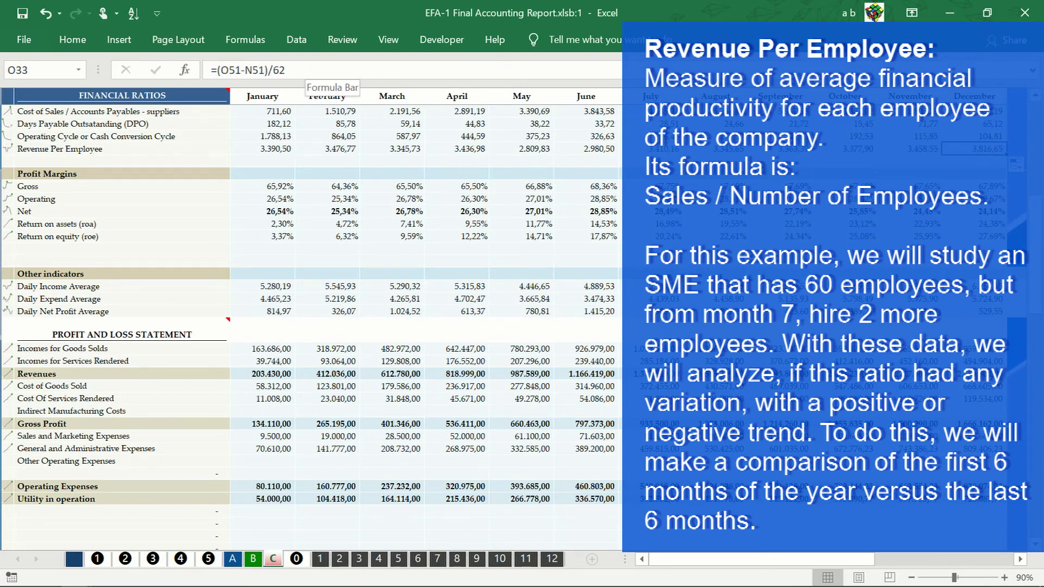
left_click(265, 70)
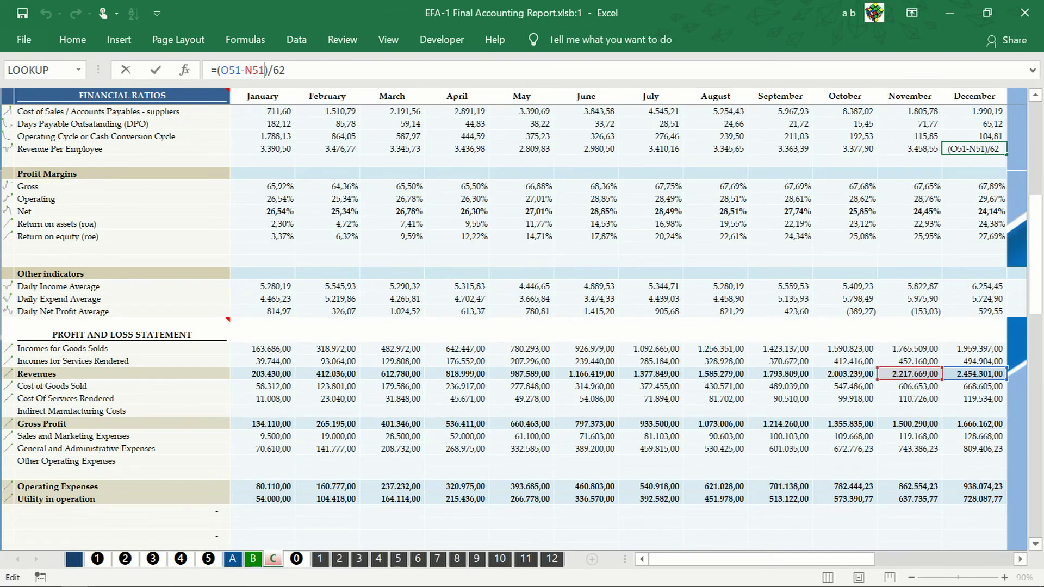
key("Return")
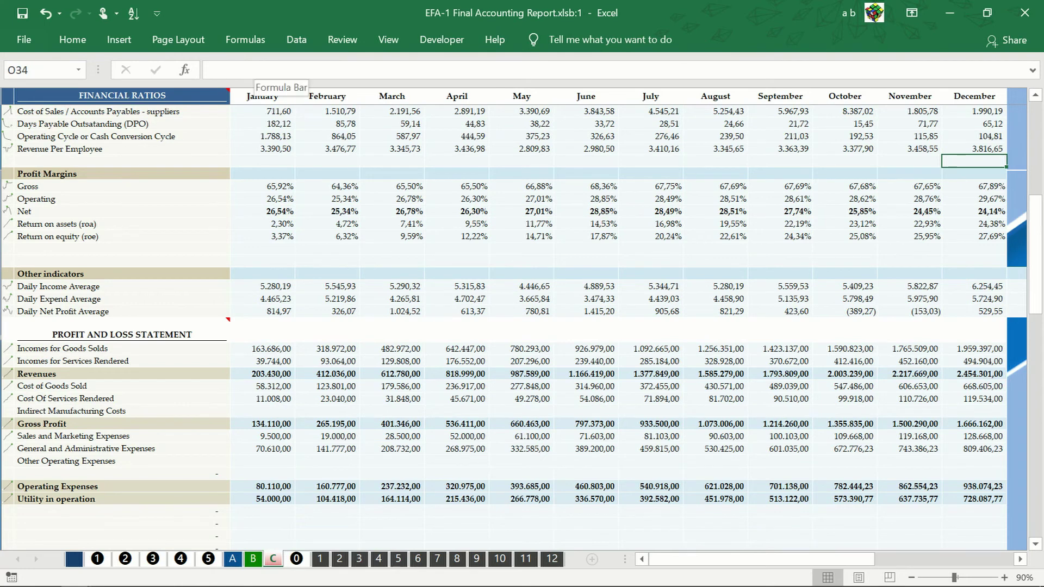
left_click(657, 150)
left_click_drag(658, 150, 964, 150)
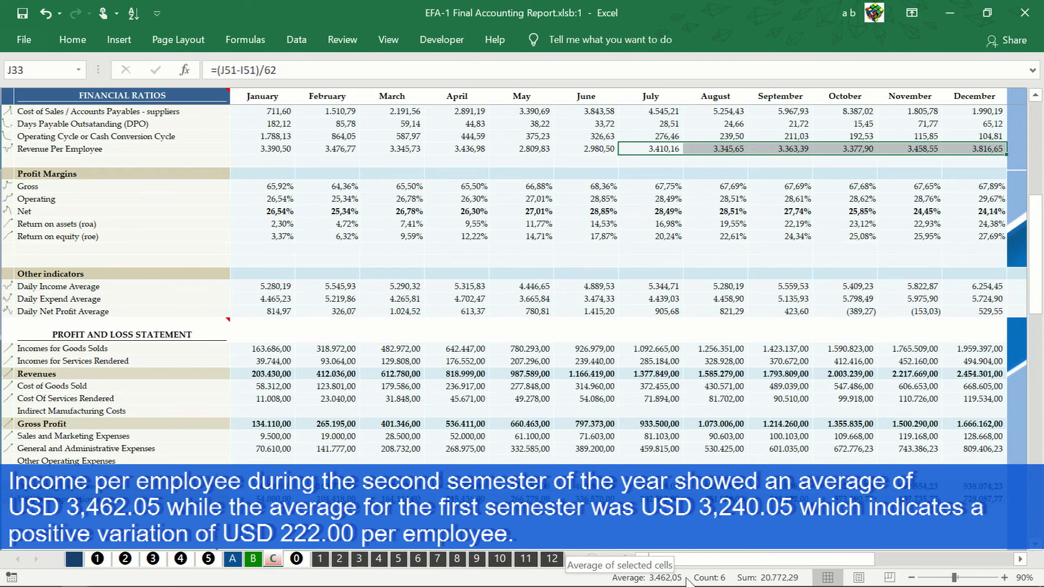
left_click_drag(598, 149, 268, 145)
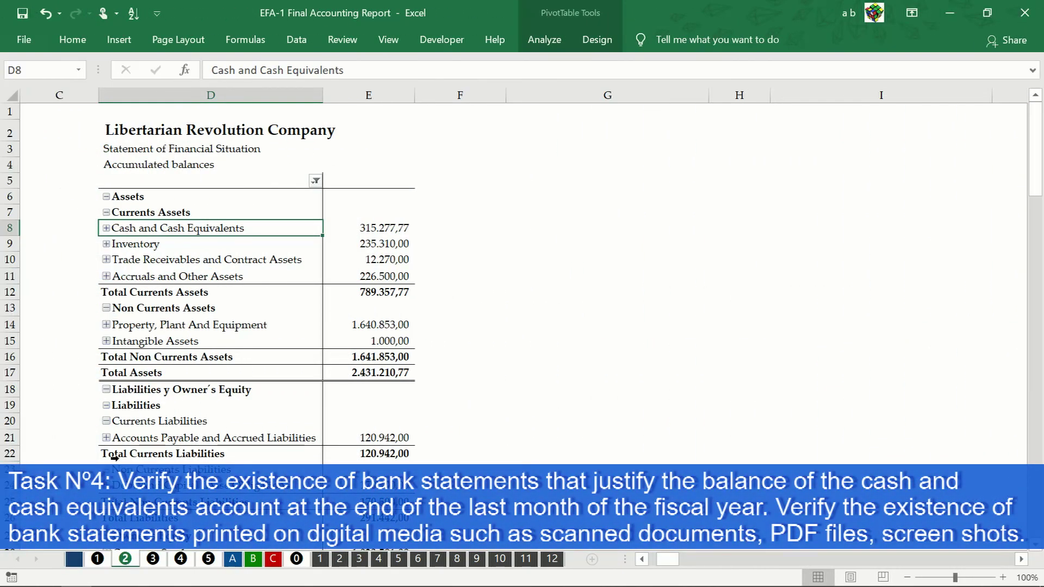
left_click(106, 229)
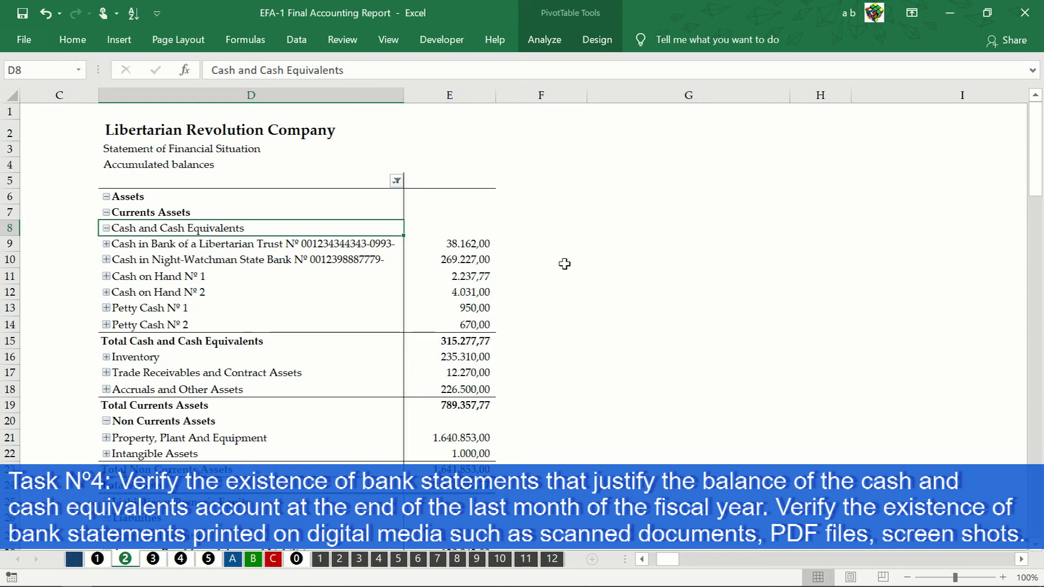
left_click(954, 18)
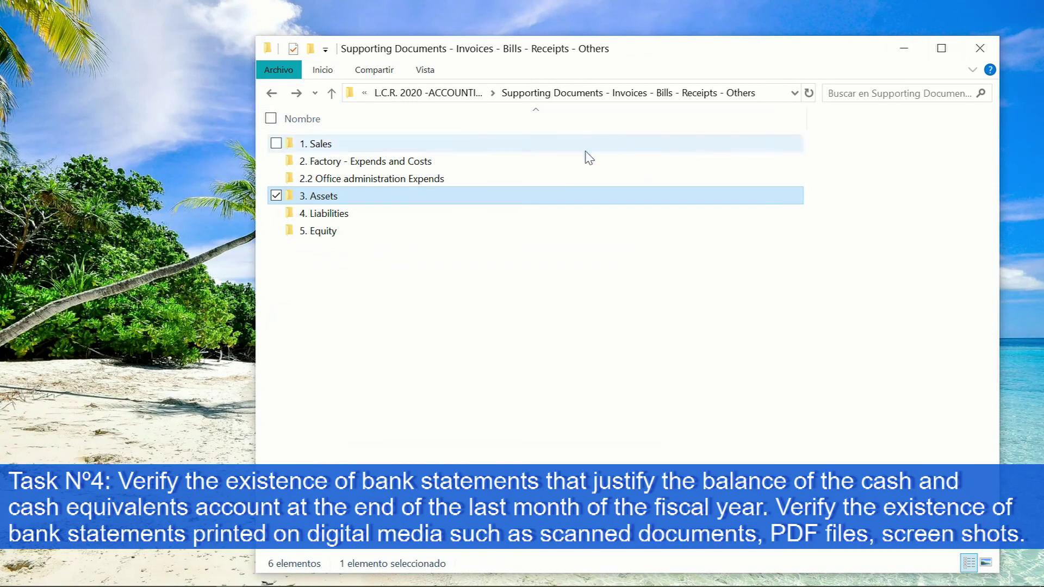
double_click(326, 198)
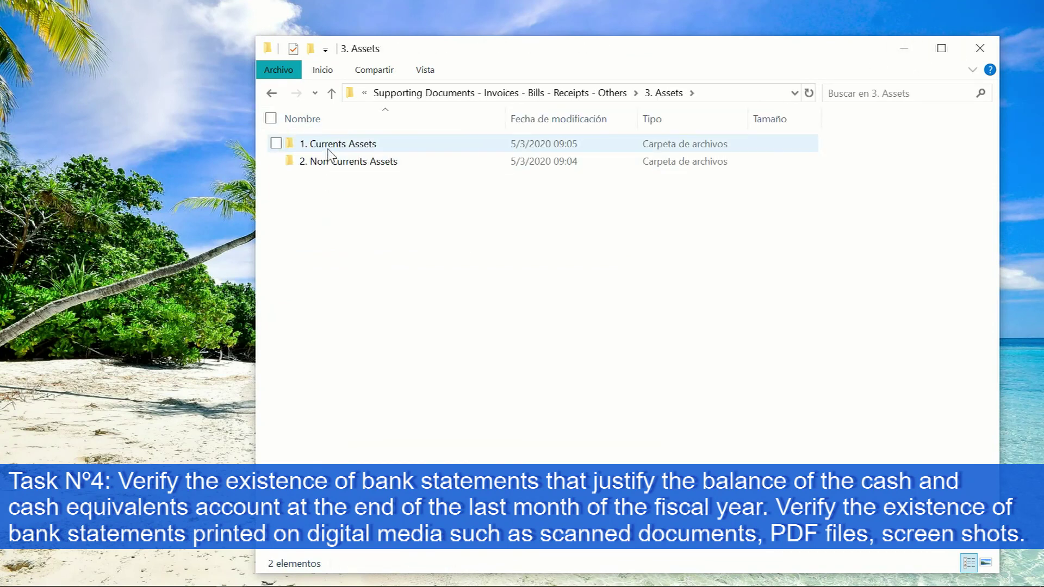
left_click(328, 152)
double_click(328, 152)
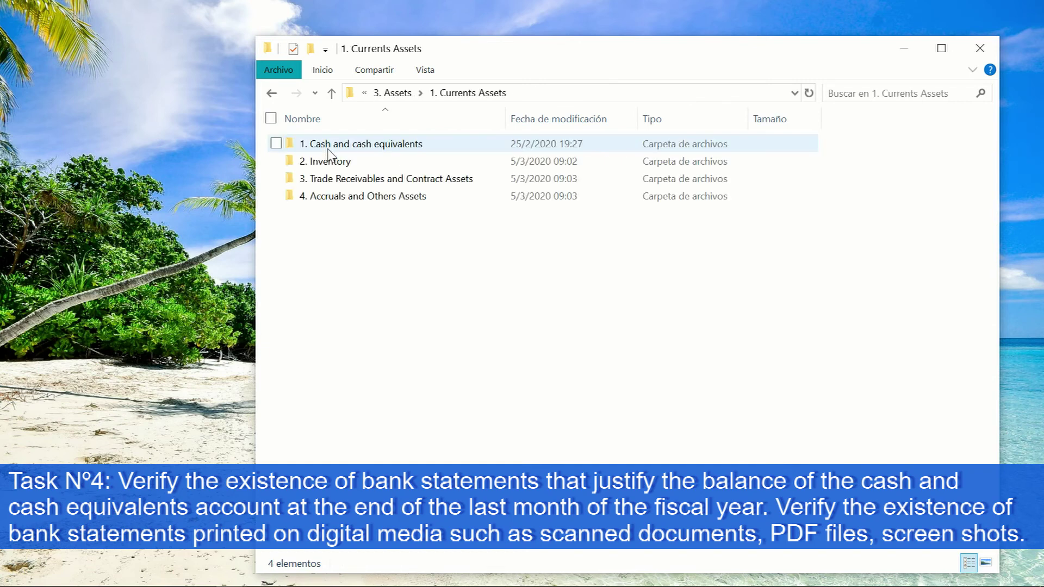
left_click(329, 150)
double_click(328, 150)
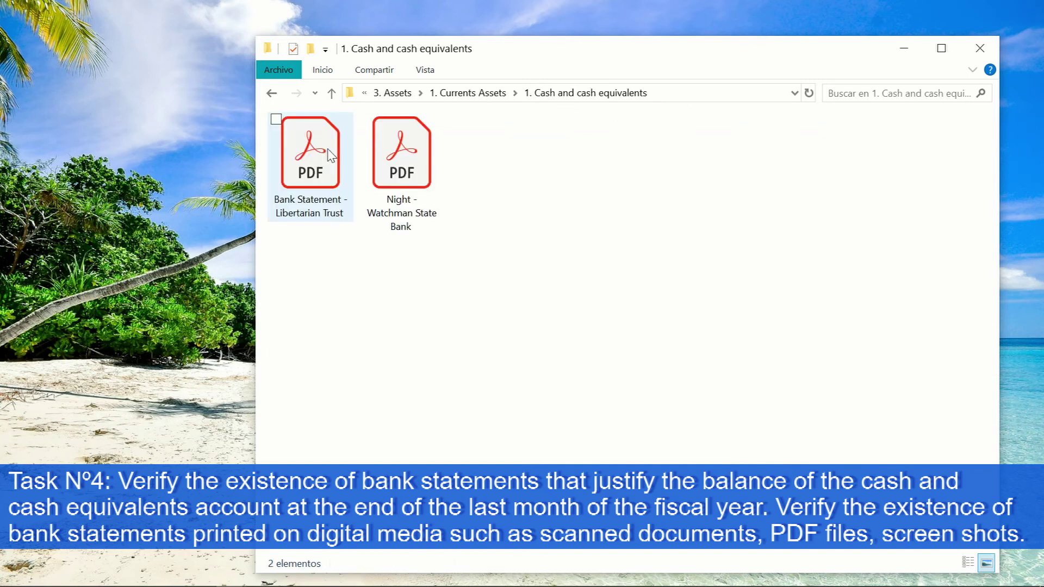